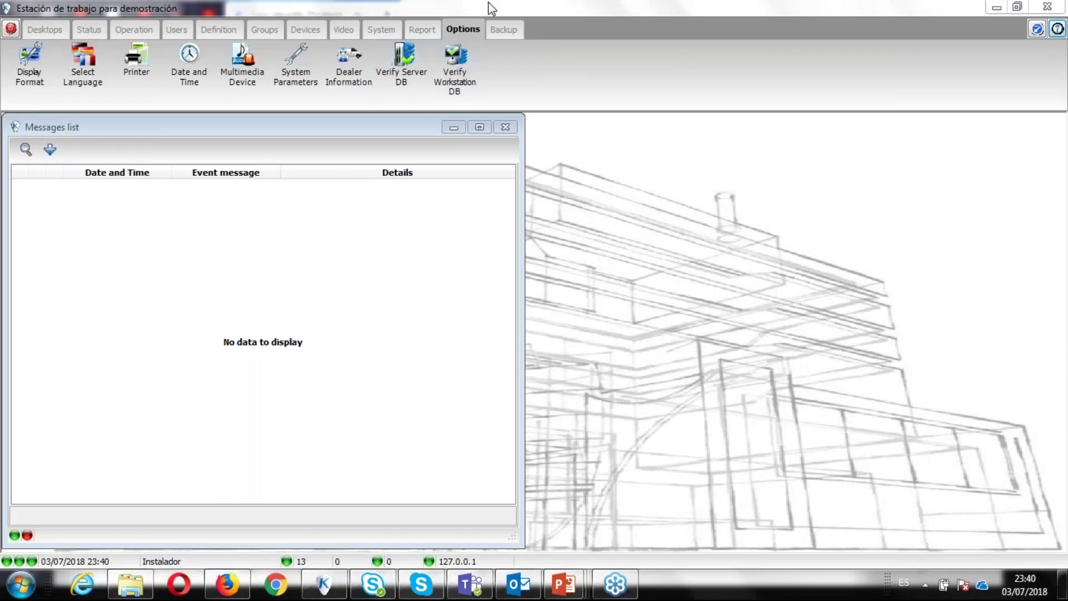
Step: Open the Controller list for site test and select test Controller #1
click(132, 31)
click(134, 66)
click(331, 190)
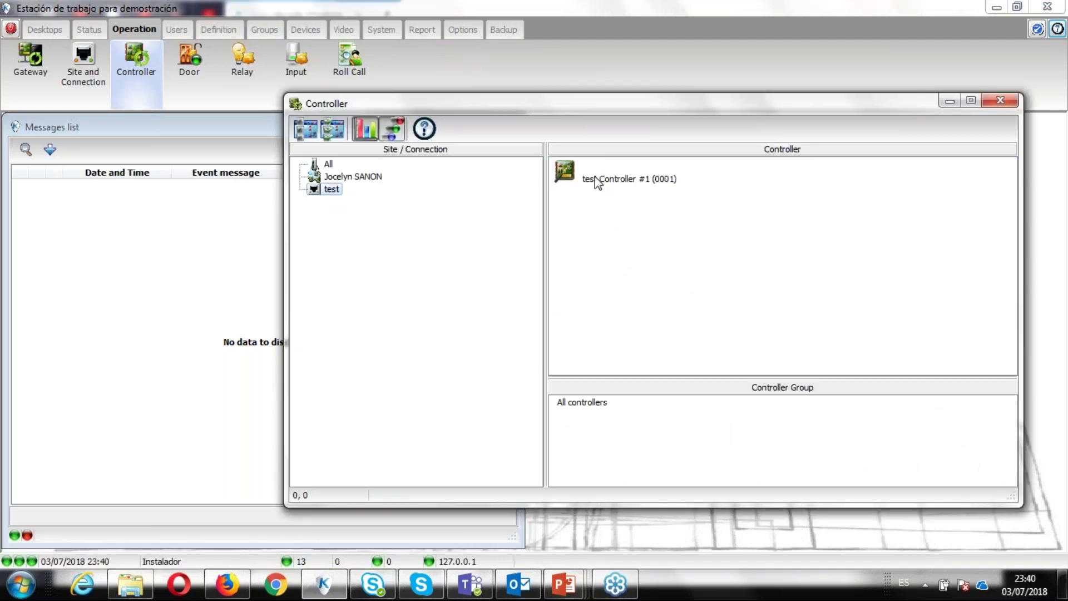
click(590, 182)
Step: Review test Controller #1's full status, confirming firmware version 01.04.02, then close it
right_click(591, 186)
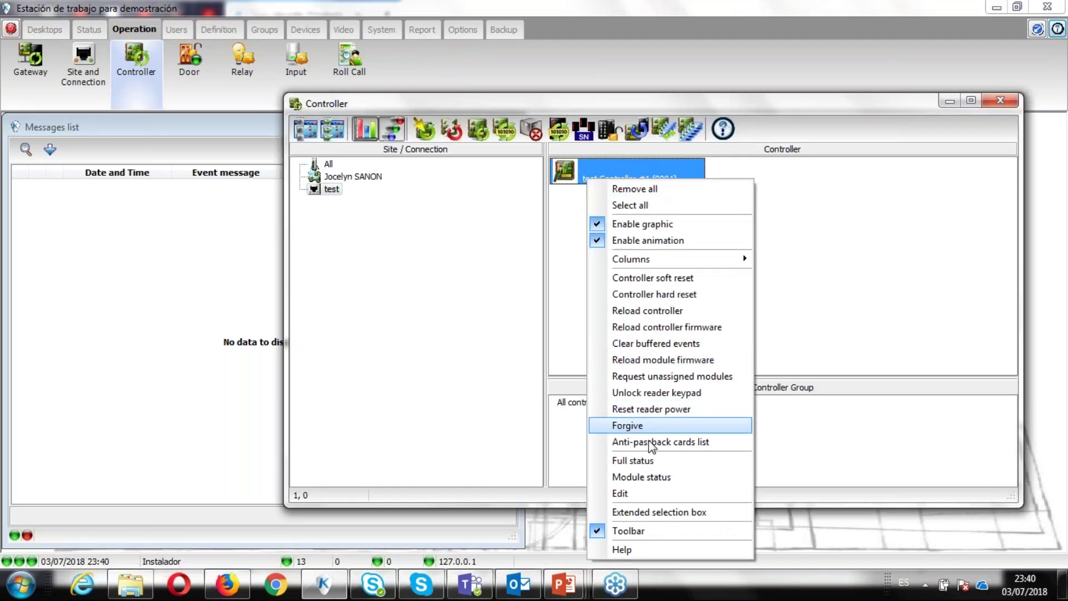
click(649, 461)
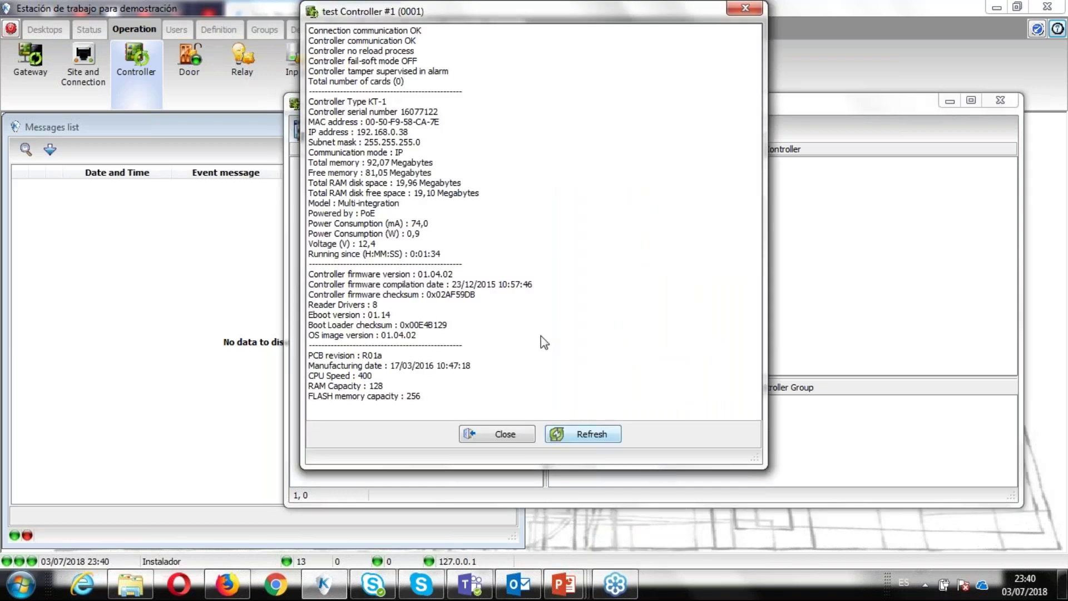
click(410, 283)
key(Up)
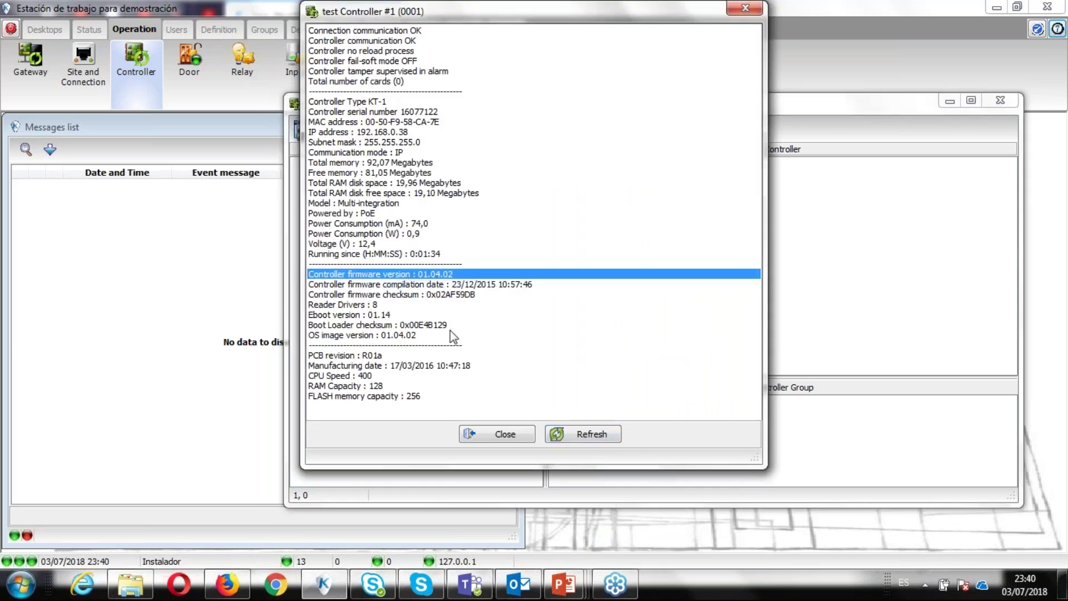
click(504, 434)
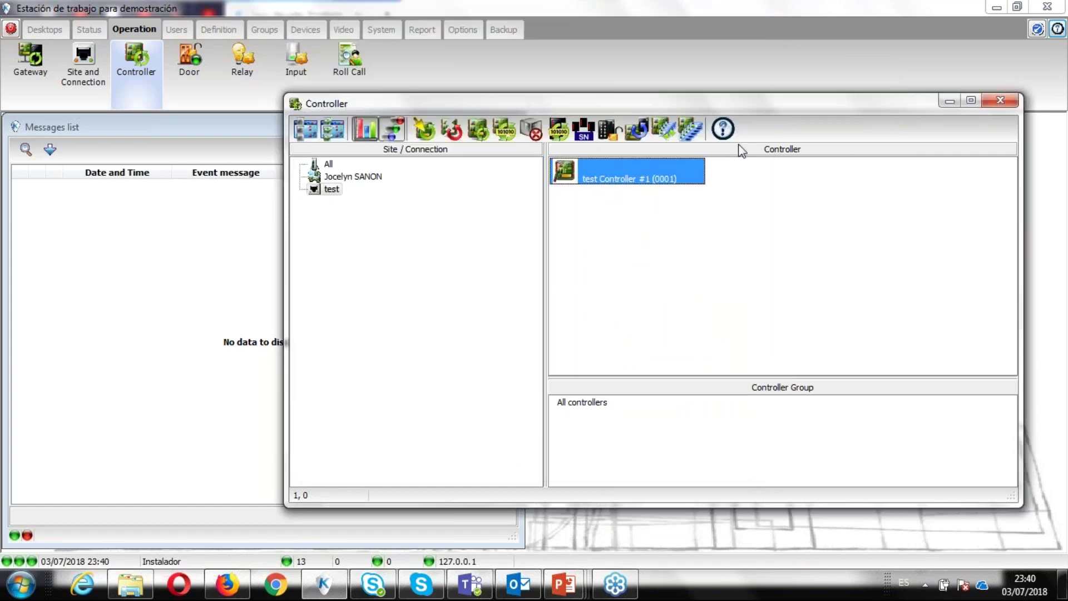
Step: Close the Controller window, leaving the empty Messages list
click(949, 102)
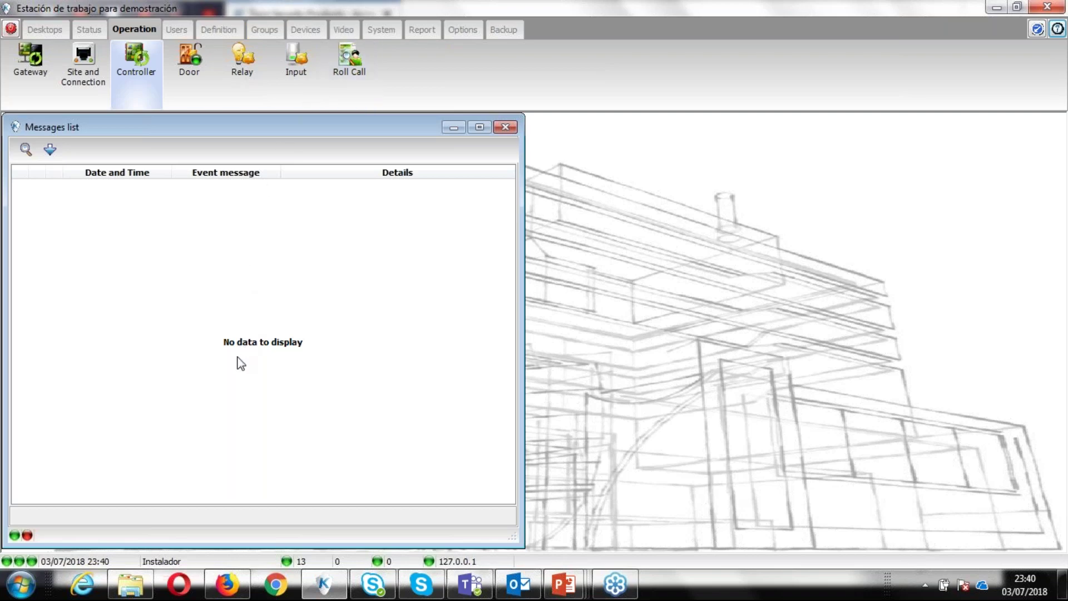
Step: Approve the cookie notice on the Tyco Security Products page in Firefox, then return to EntraPass
click(227, 584)
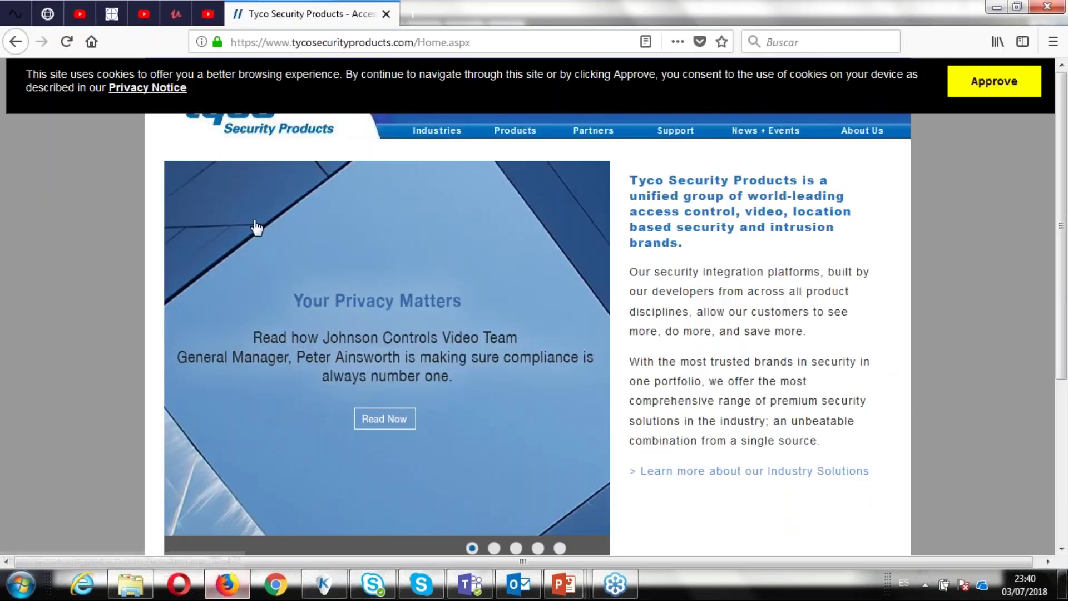
click(994, 82)
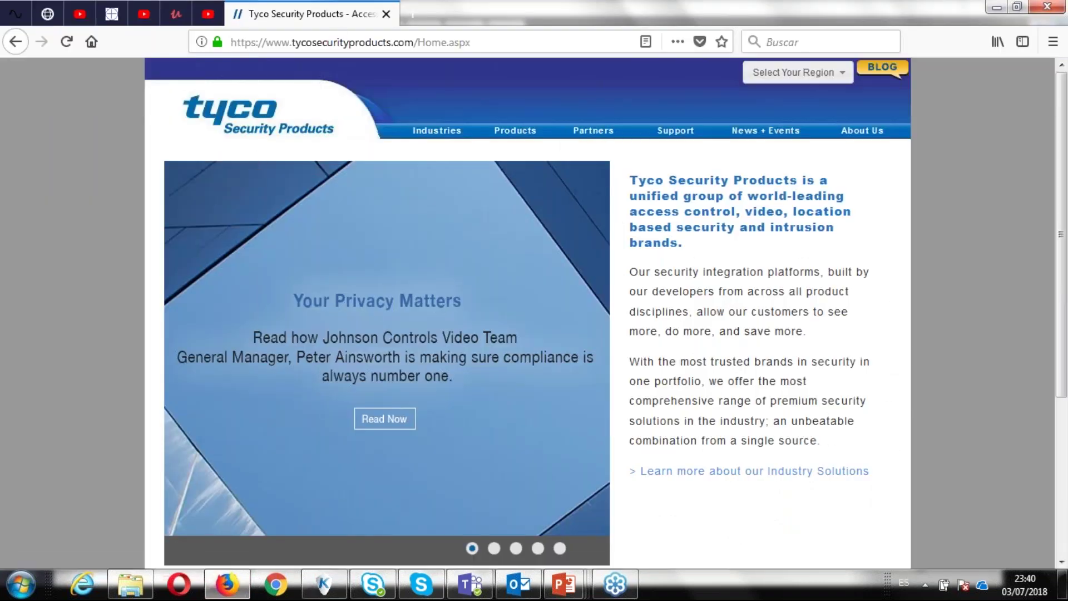
click(486, 46)
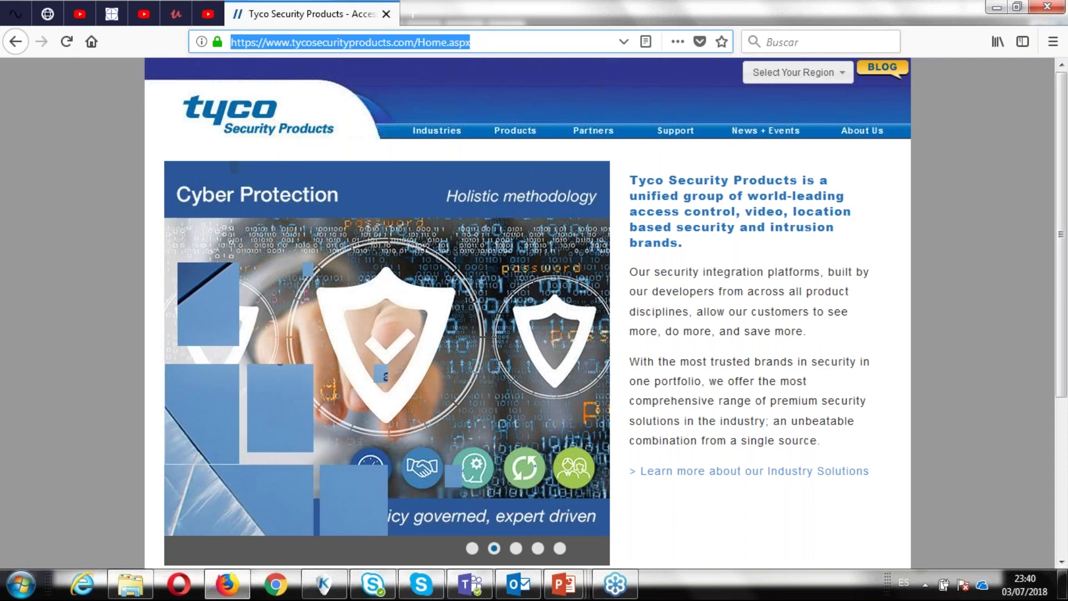
key(alt+Tab)
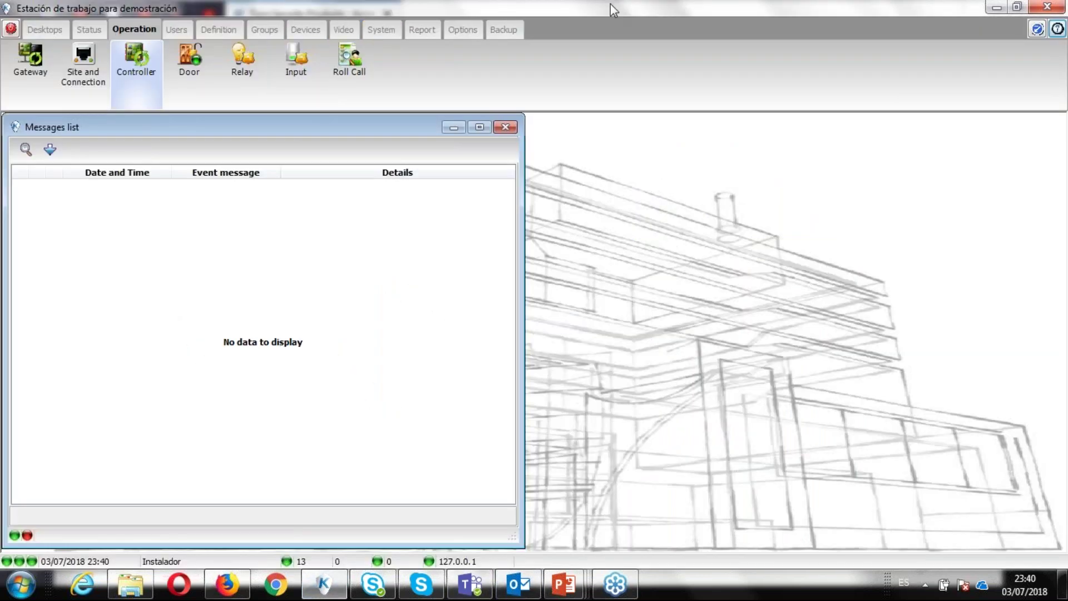
Step: Restore EntraPass and view the firmware parameters for KT-300/KT-315, KT-400 and KT-1 (version 1.04.02)
drag(701, 7, 642, 29)
click(688, 57)
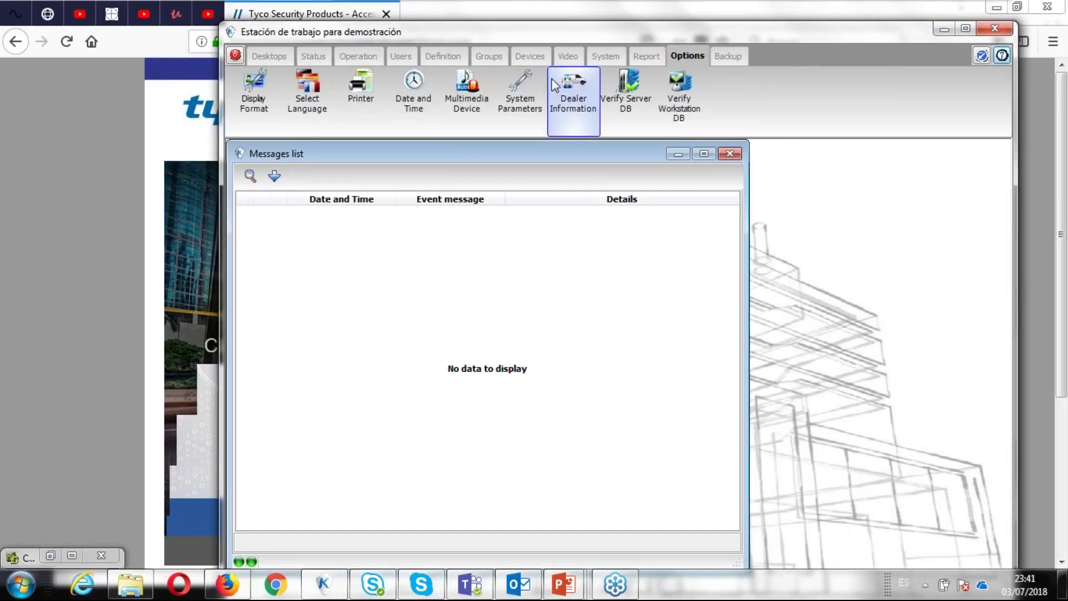
click(523, 94)
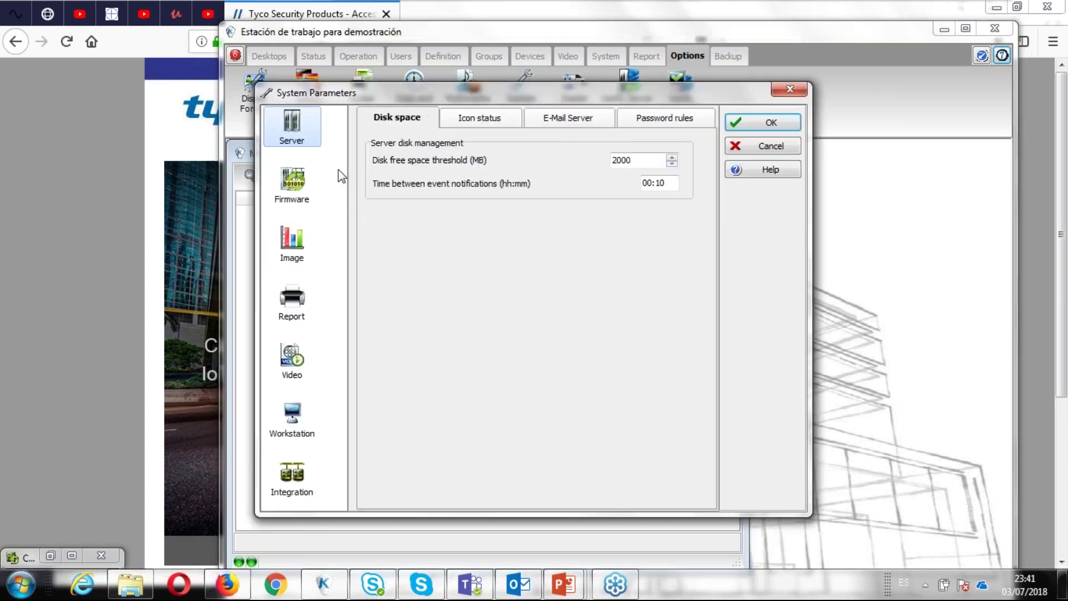
click(312, 173)
click(515, 119)
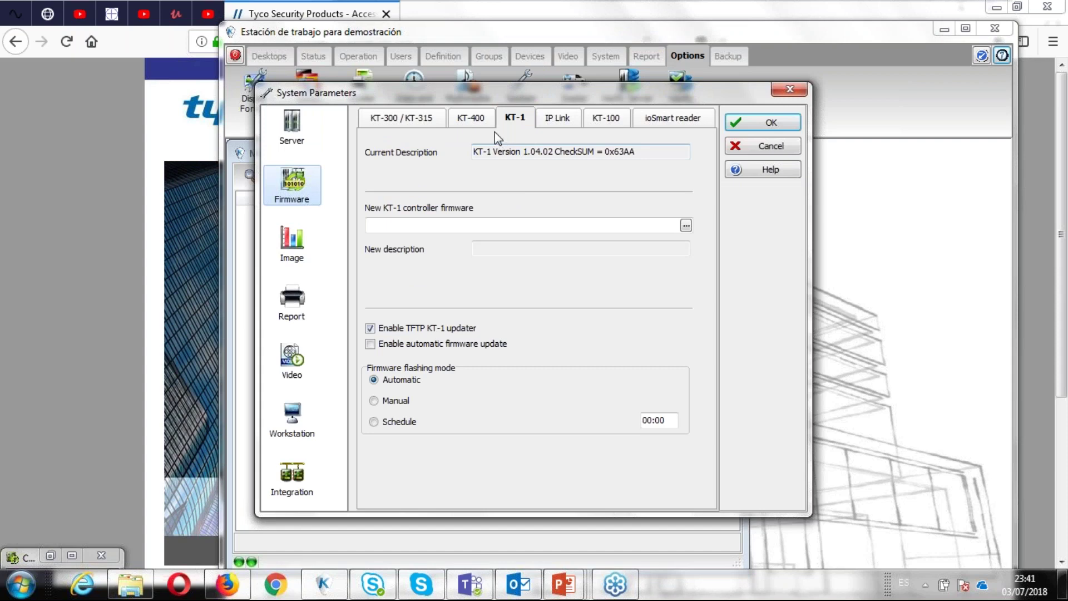
click(428, 118)
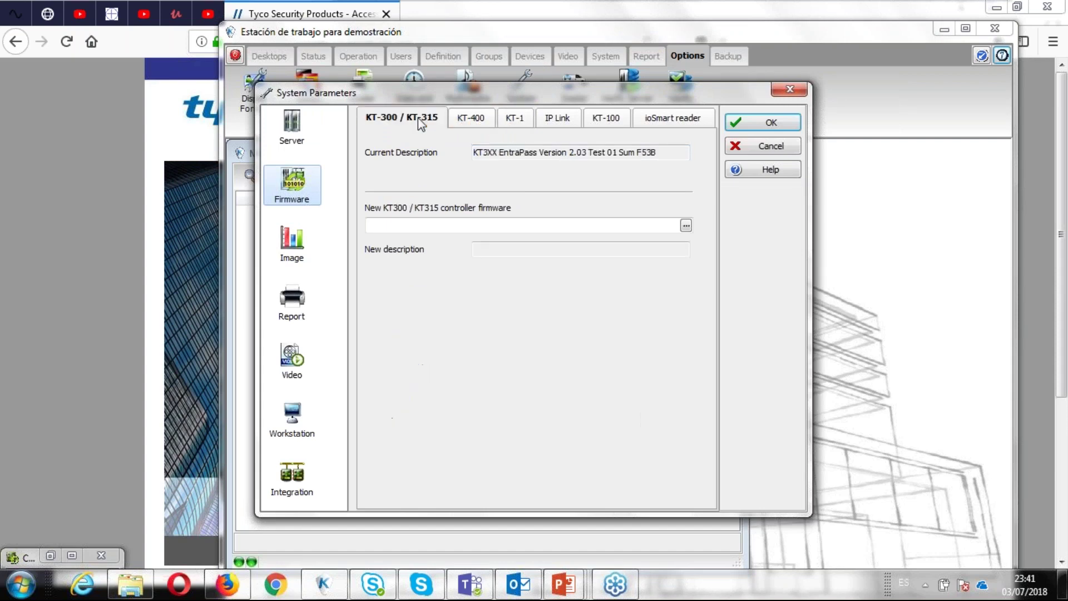
click(461, 118)
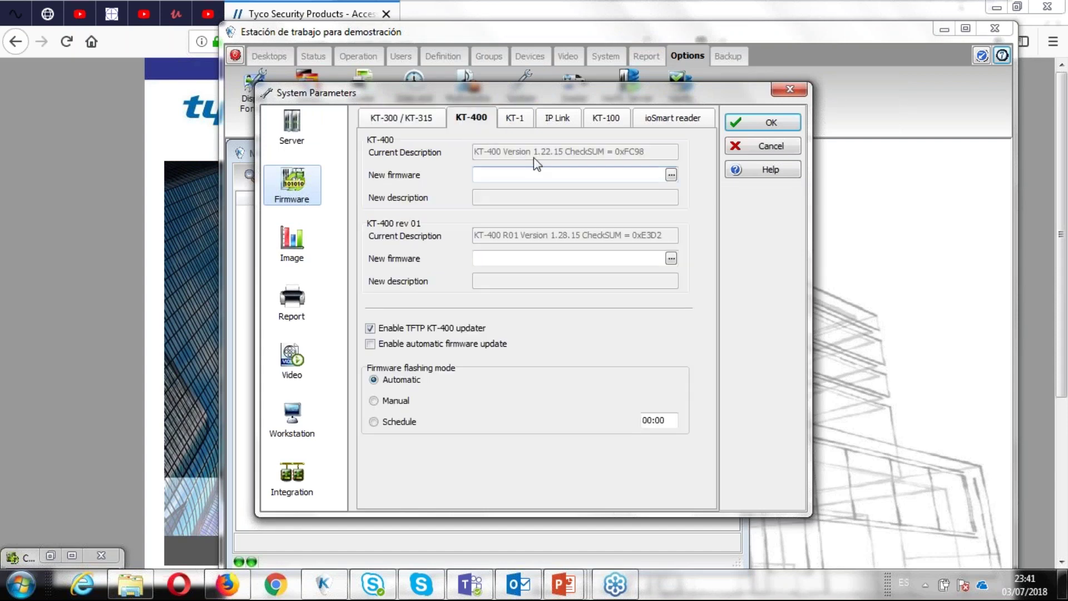
click(527, 117)
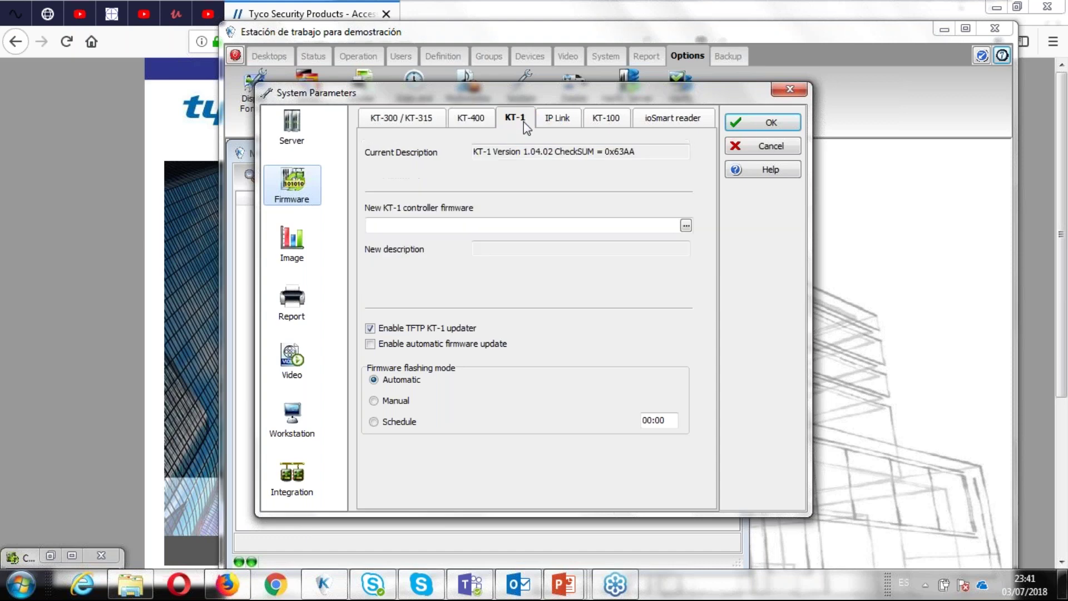
Step: Go to the kantech.com website in Firefox
click(29, 466)
click(306, 41)
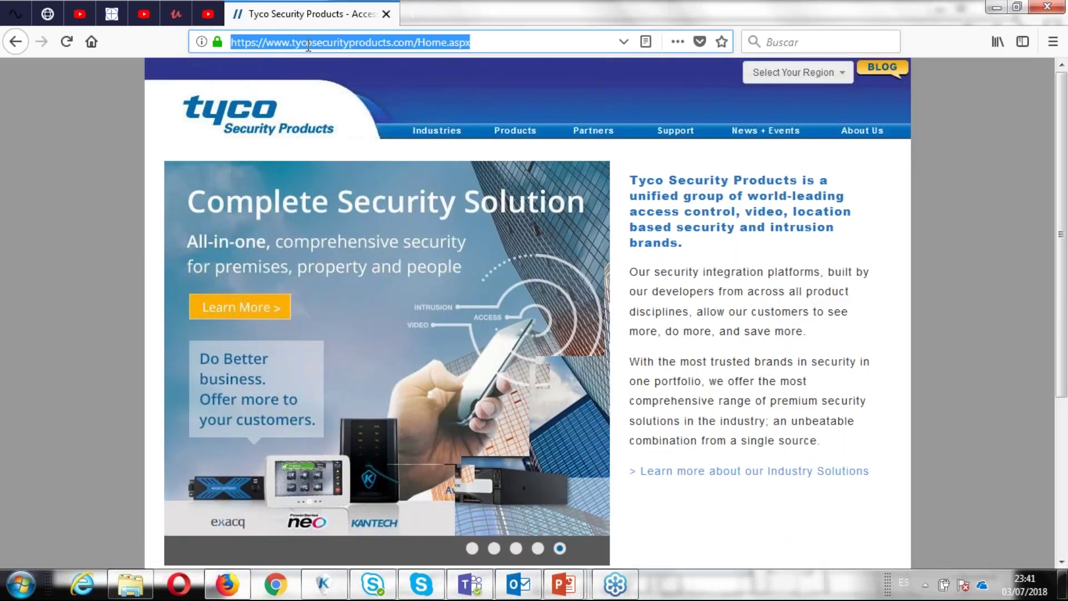
text(ka)
key(Return)
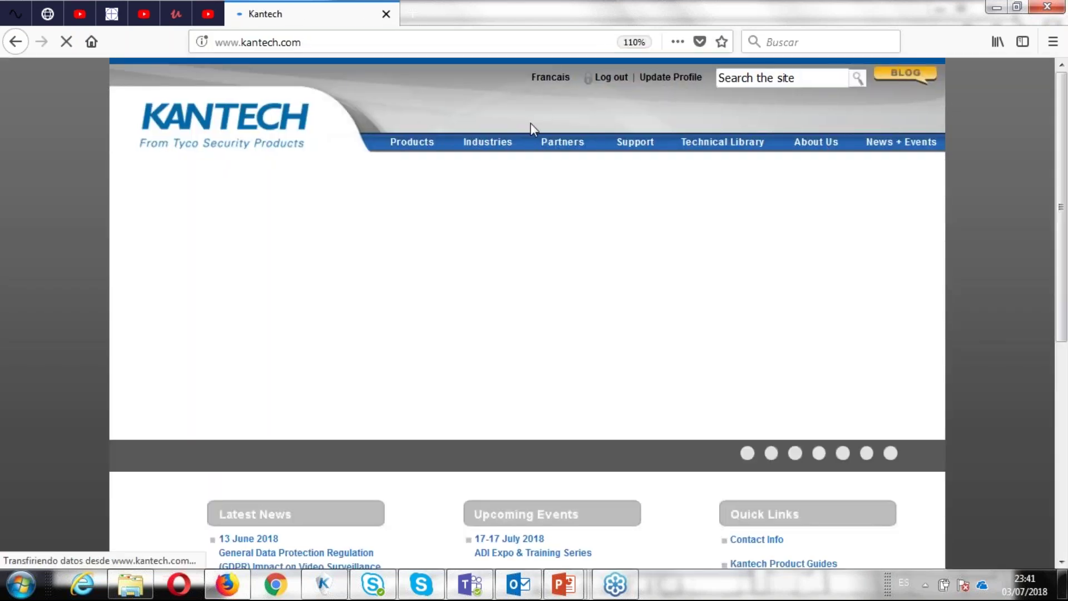
Step: Download KT-1-v2.01.13.zip from Software Downloads > Door Controllers > KT-1 and check it completed
mouse_move(637, 149)
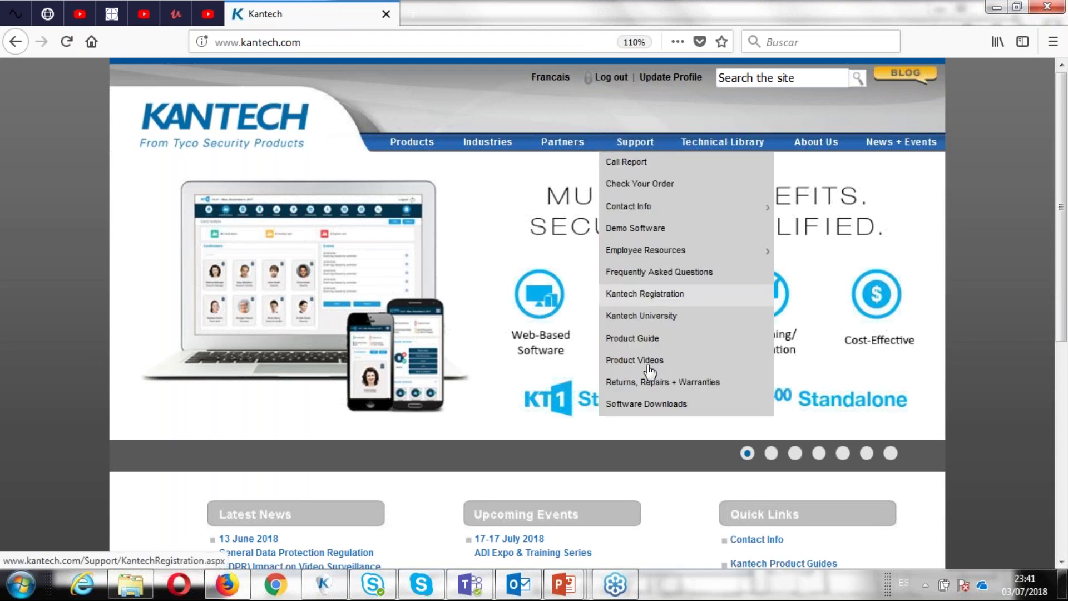
click(651, 405)
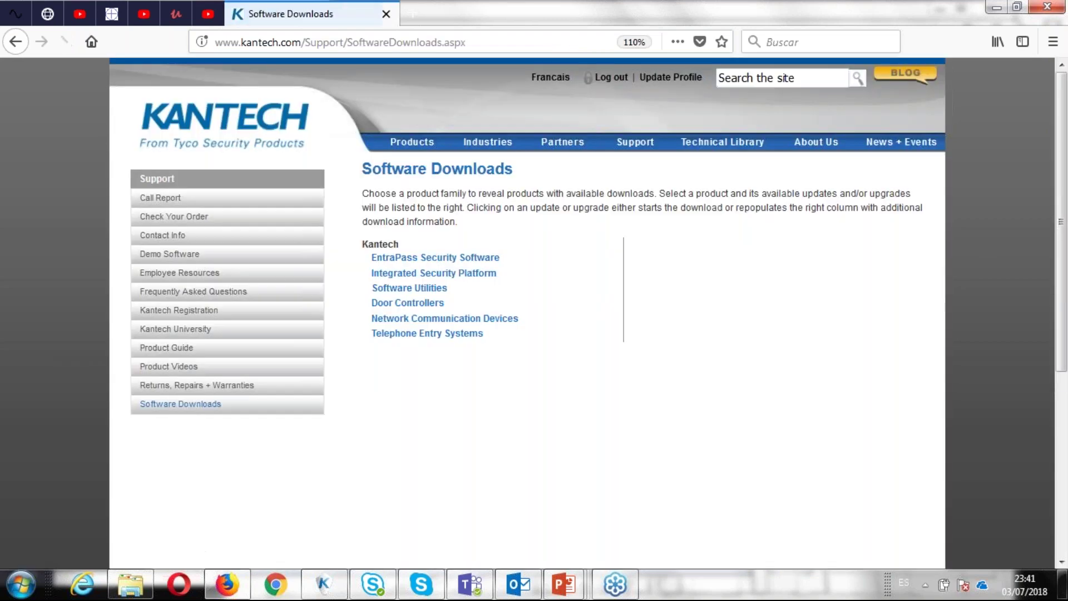
click(423, 307)
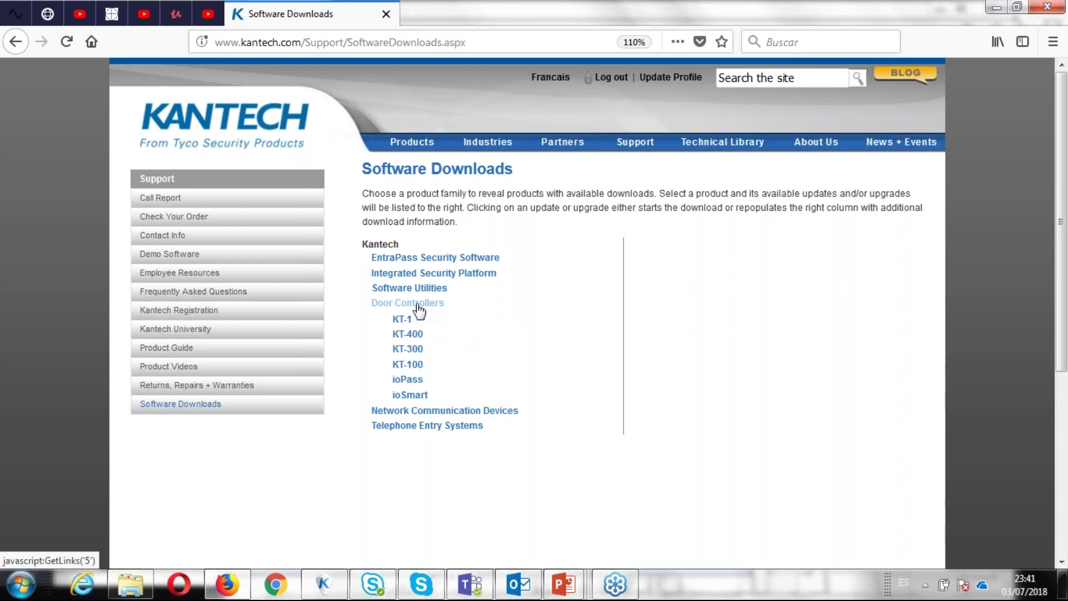
click(401, 319)
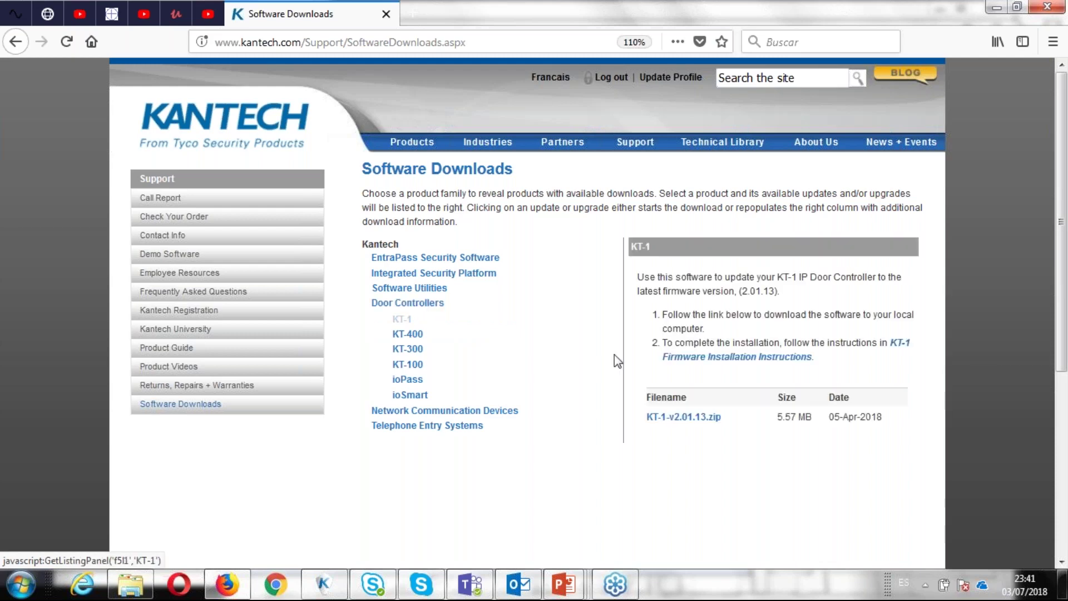
click(676, 419)
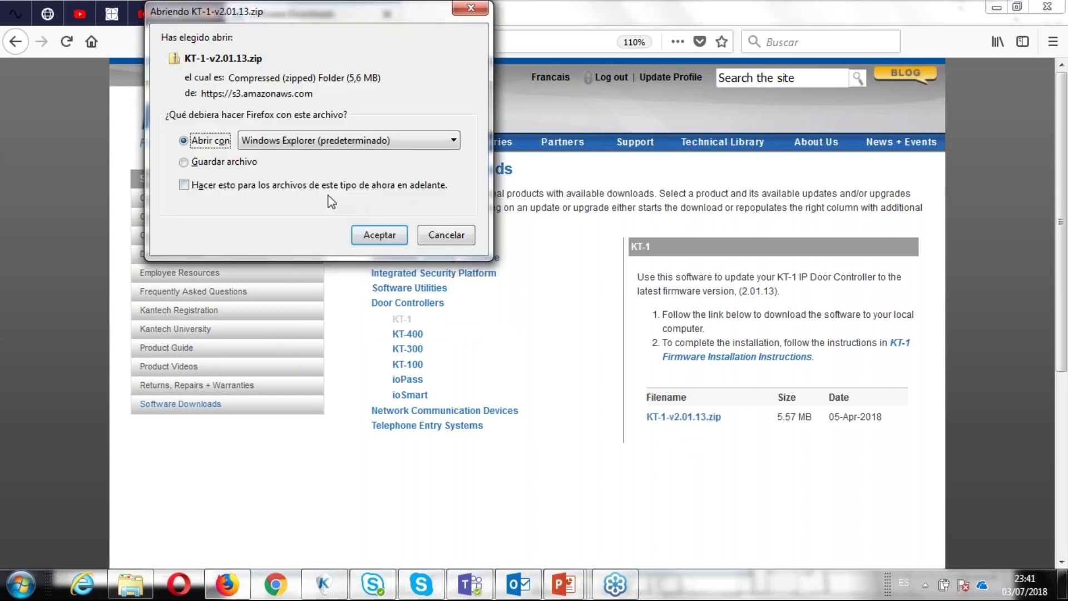
click(236, 161)
click(370, 233)
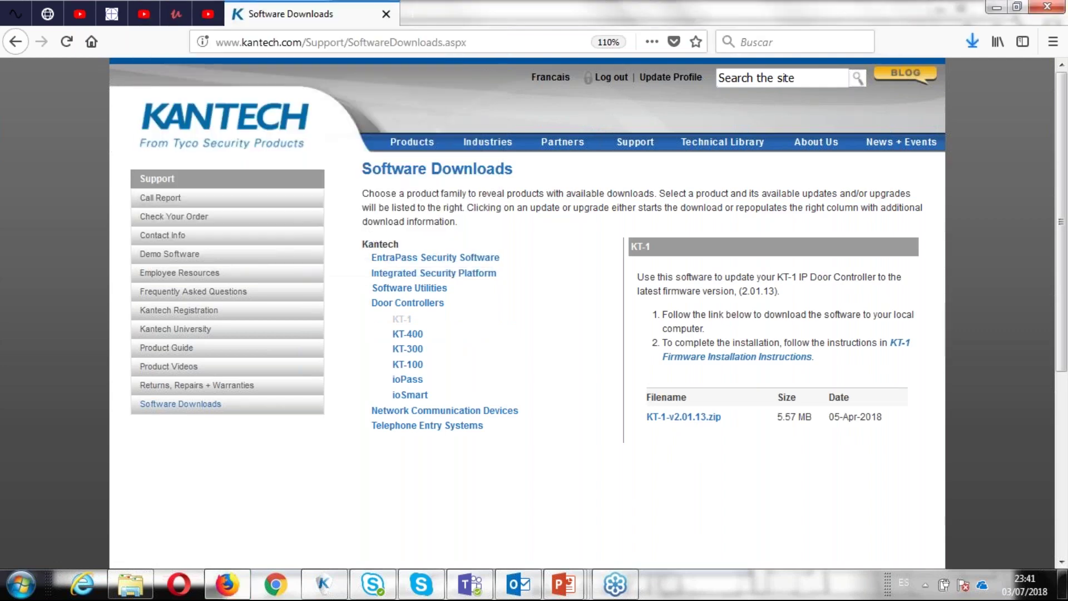
click(973, 44)
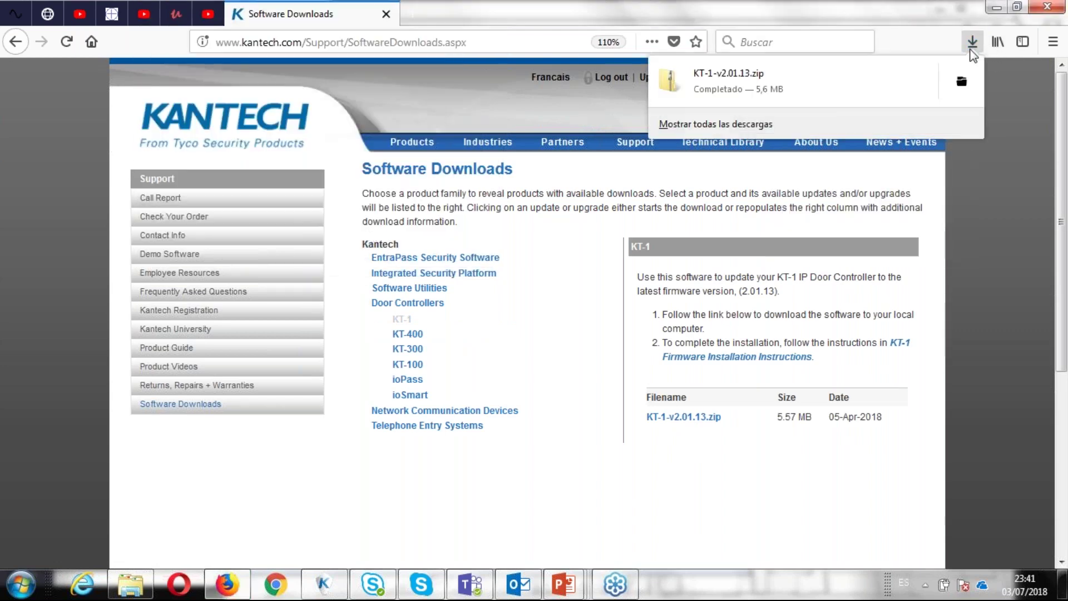
Step: Extract KT-1-v2.01.13.zip in Downloads into its suggested folder
click(967, 83)
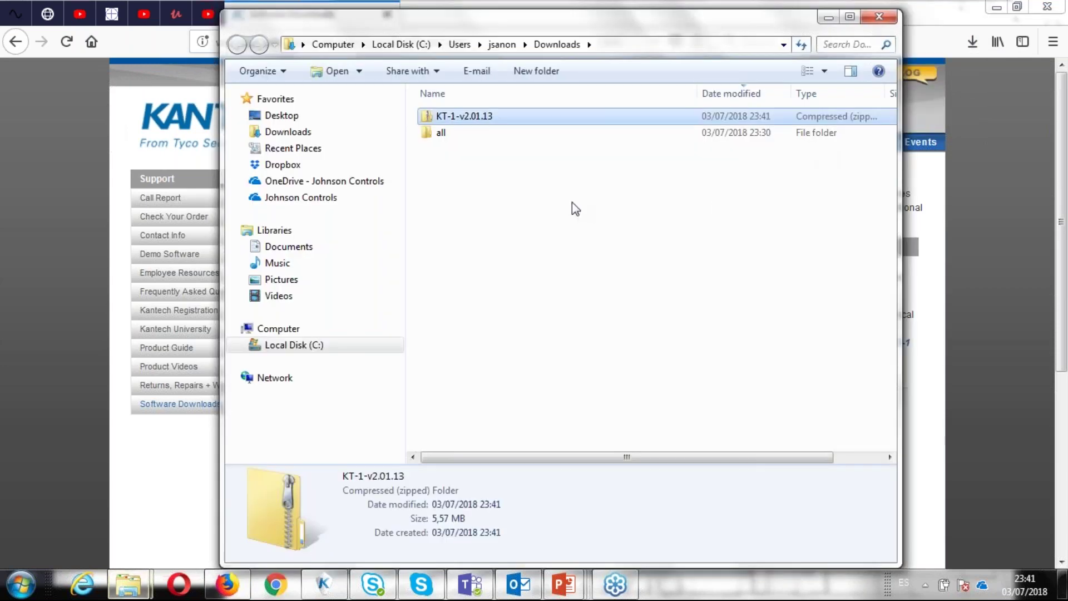
right_click(477, 116)
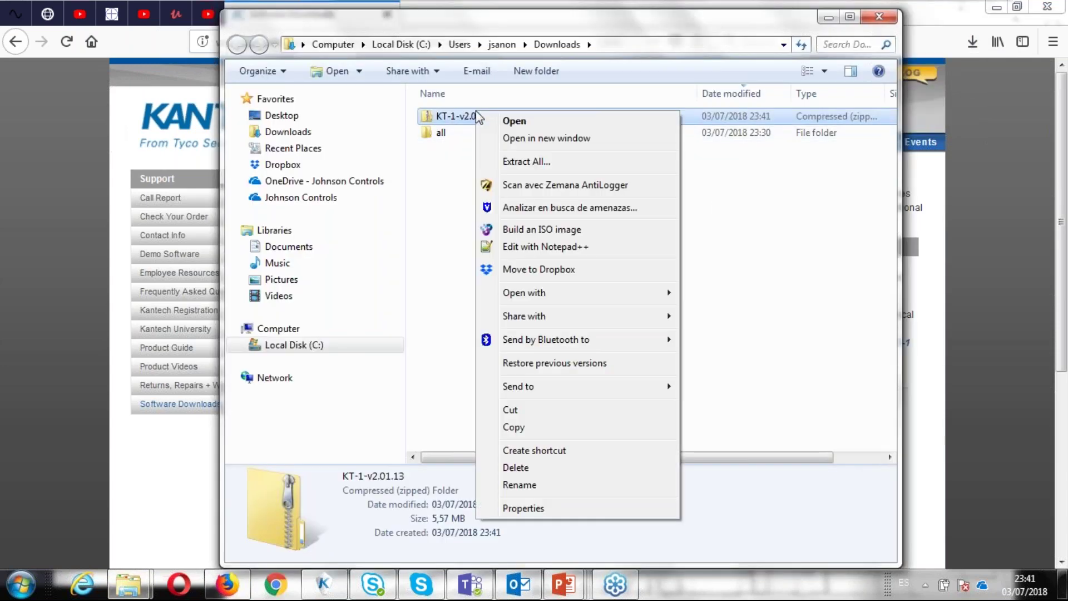
click(516, 167)
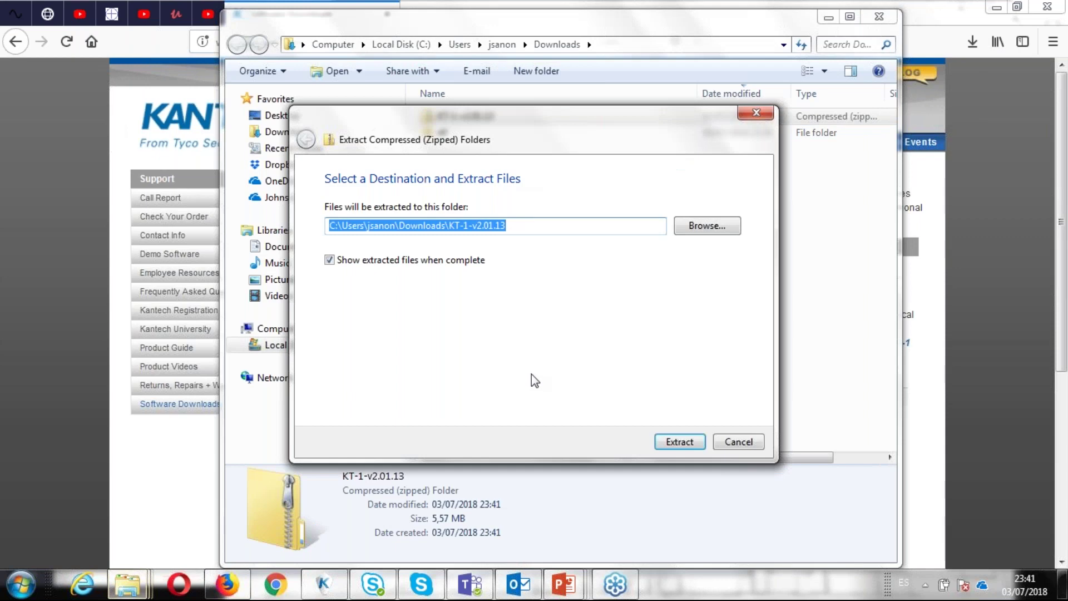
click(694, 441)
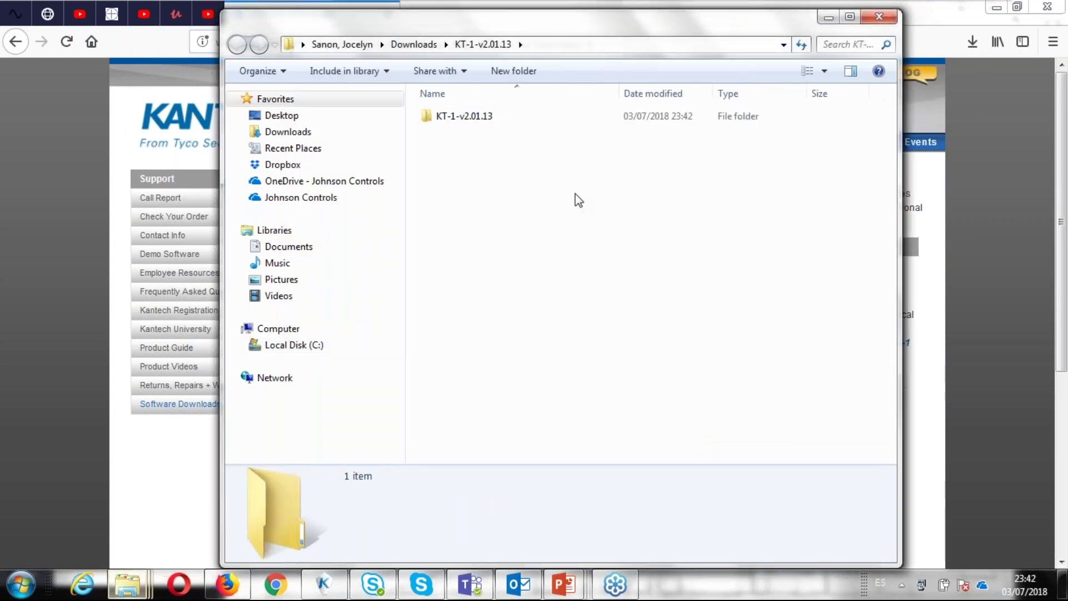
Step: Copy the extracted KT-1-v2.01.13 folder and go back to Downloads
right_click(461, 117)
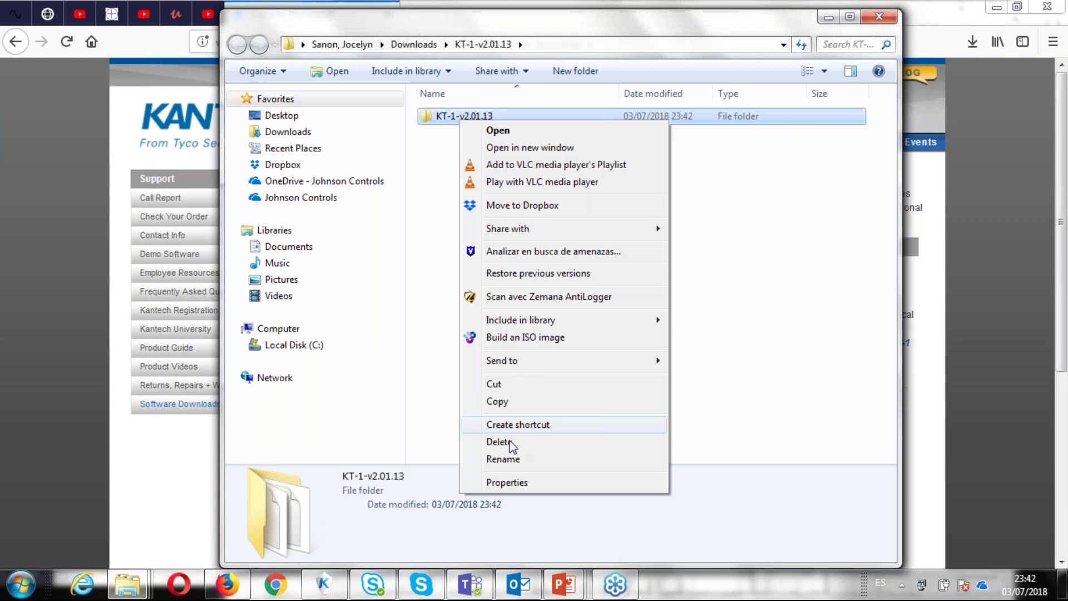
click(521, 401)
click(474, 314)
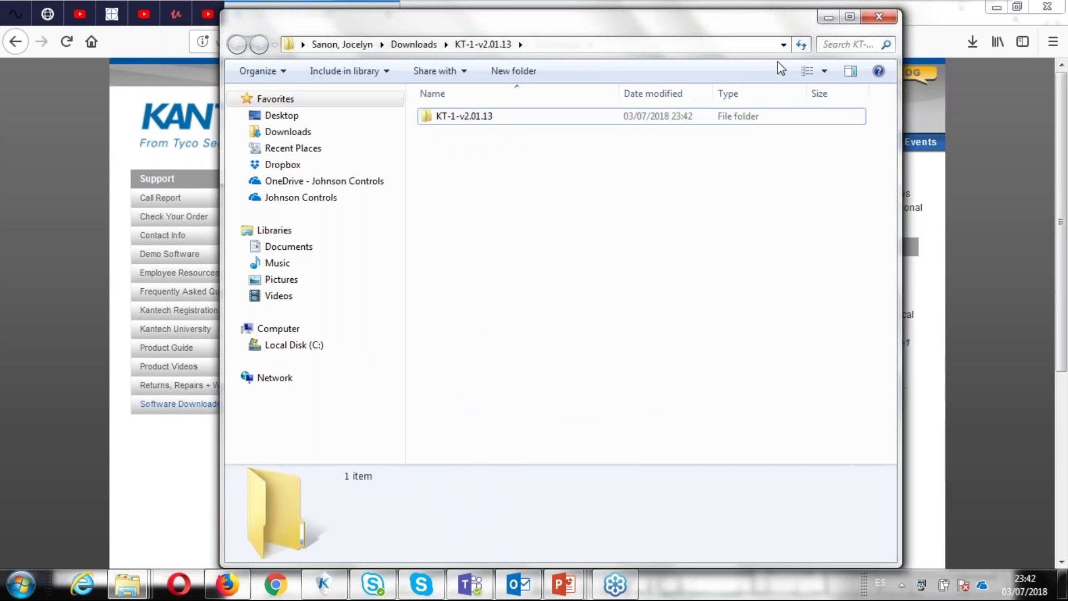
key(alt+Left)
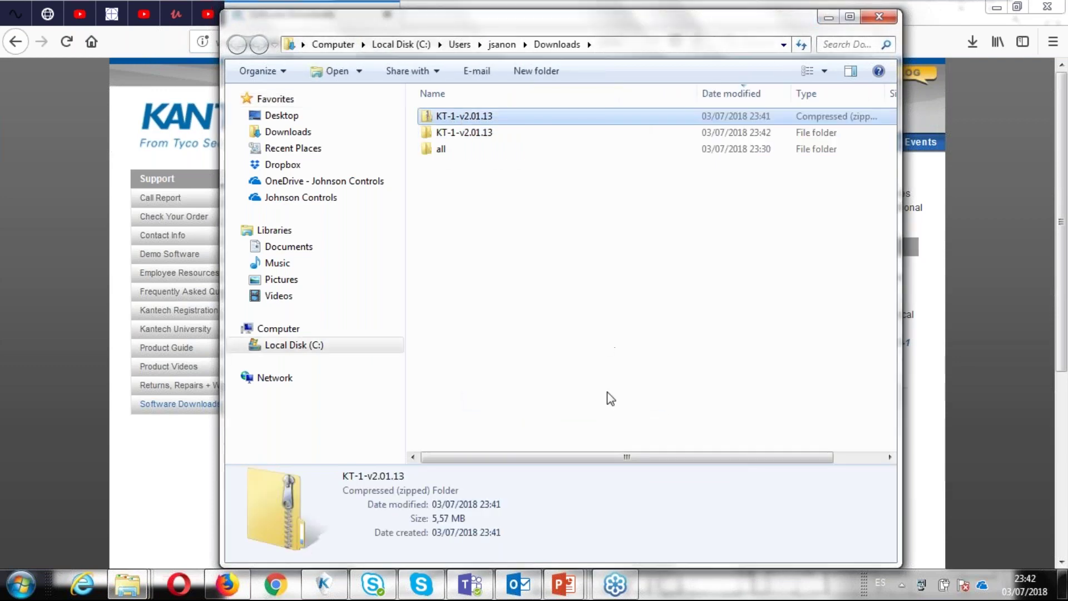
Step: Reopen EntraPass System Parameters on the KT-1 firmware settings, showing current version 1.04.02
click(323, 584)
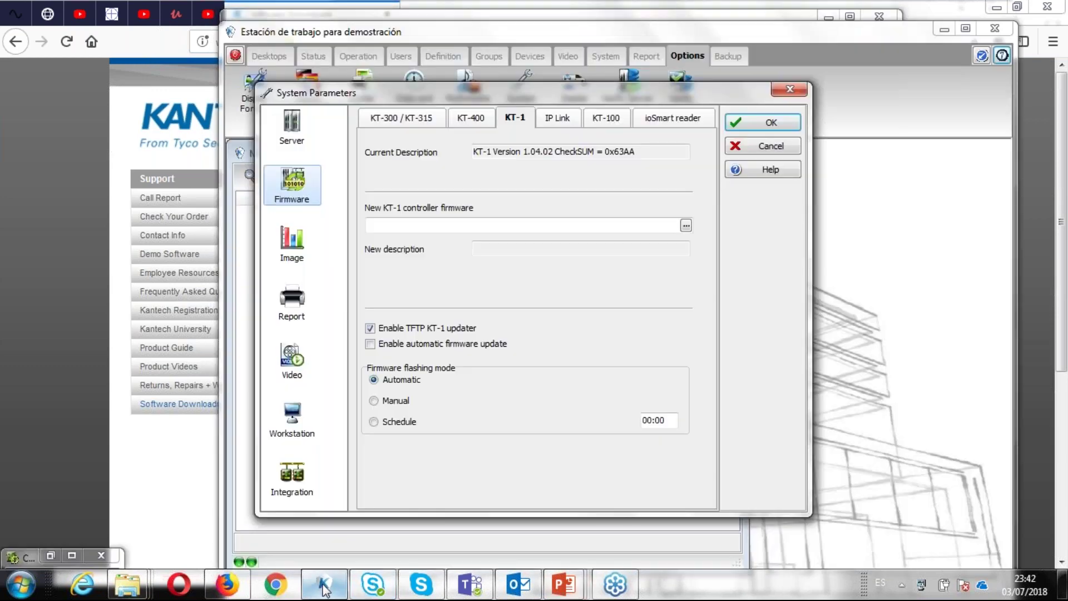
click(771, 146)
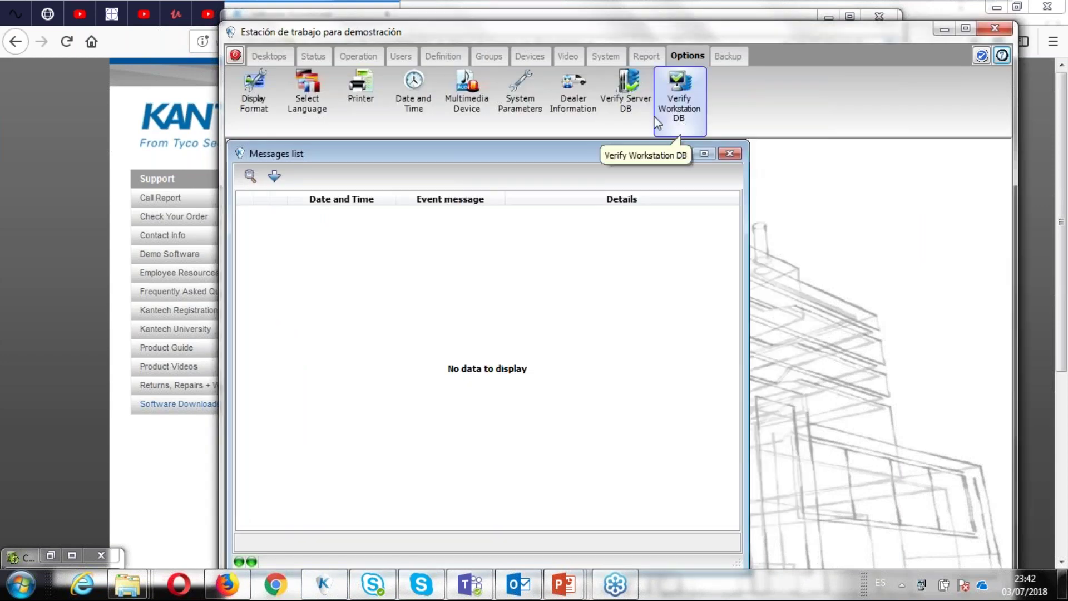
click(518, 108)
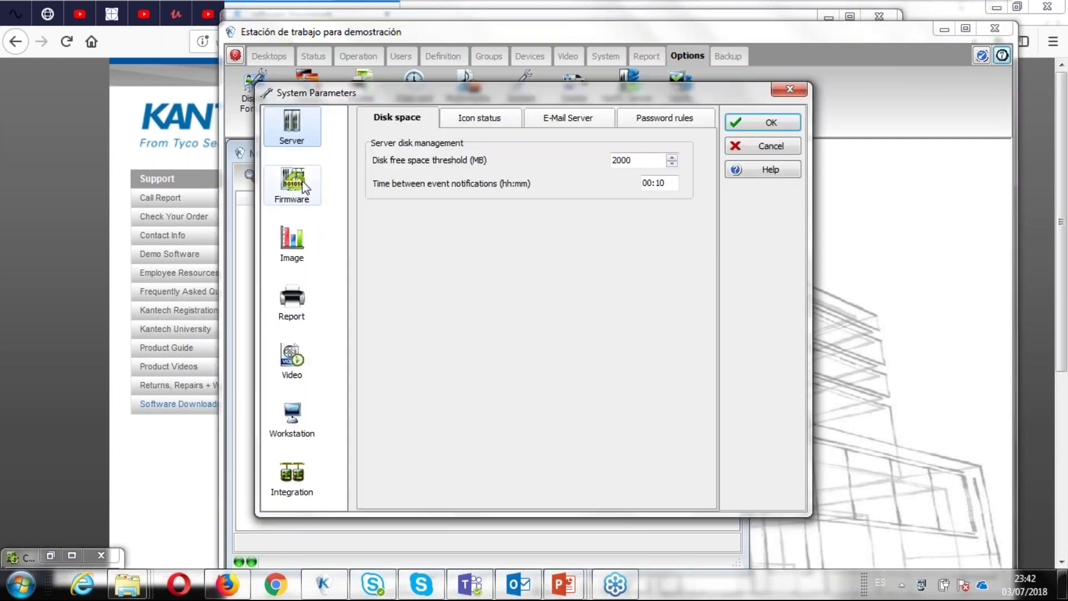
click(299, 182)
click(513, 120)
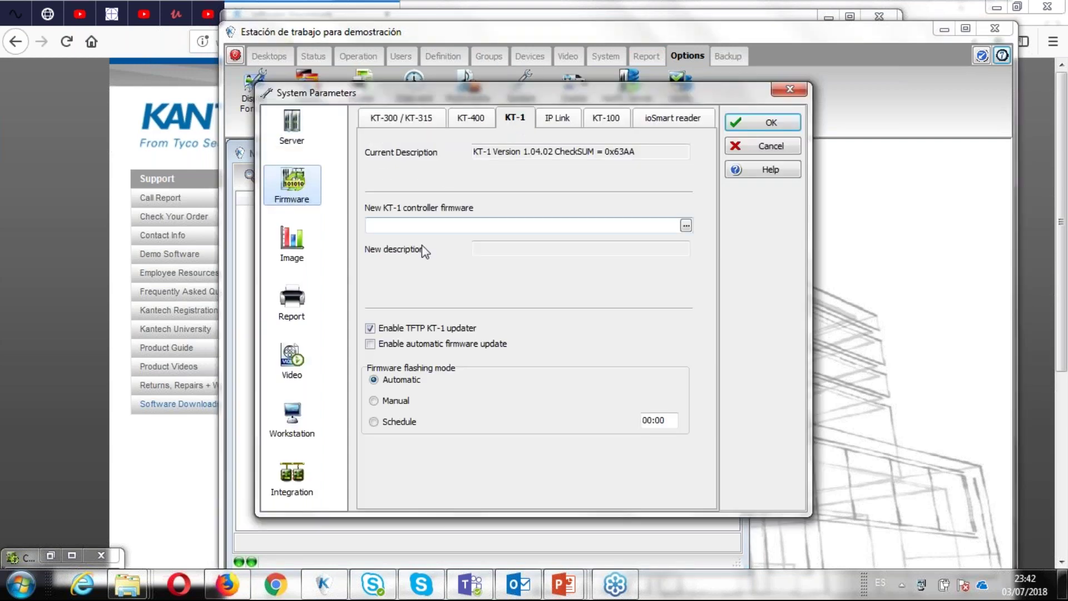
Step: Select K8DE201M.BIN from Firmware\KT-1\KT-1-v2.01.13 as the KT-1 firmware and apply it
click(686, 225)
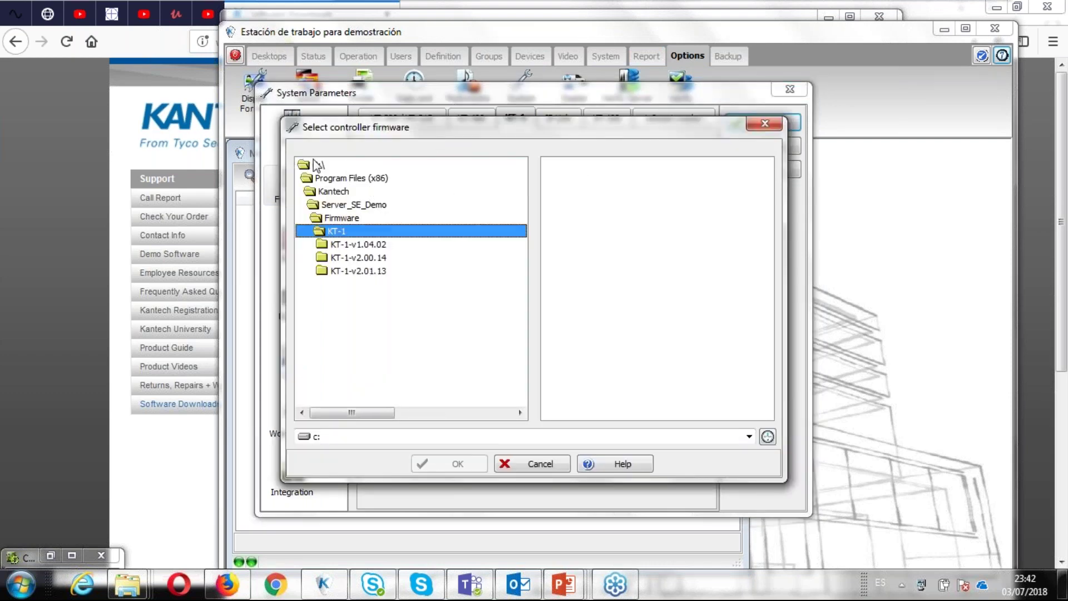
click(357, 272)
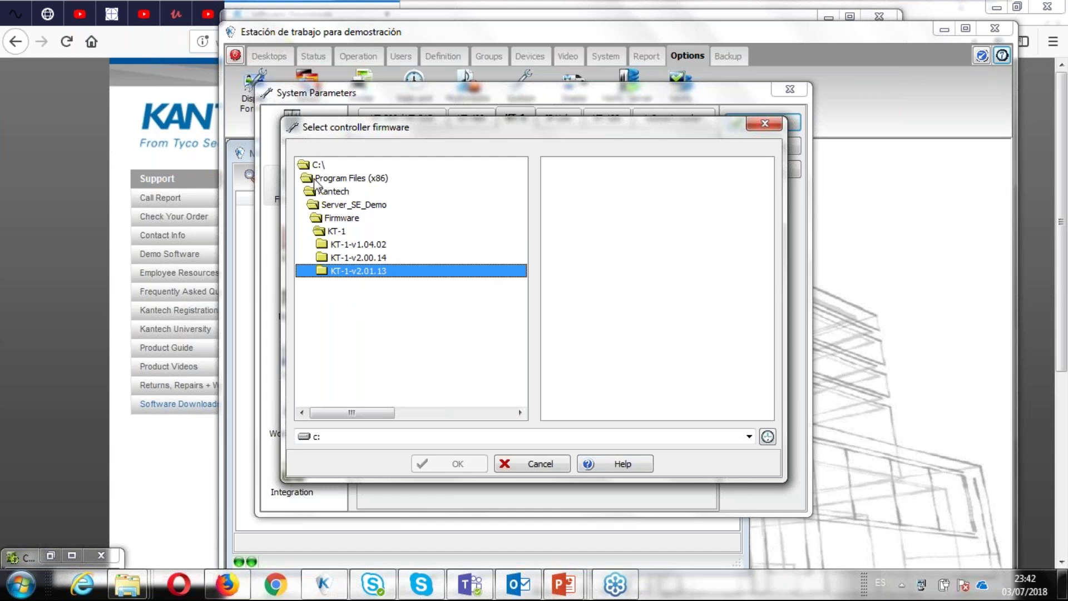
click(333, 232)
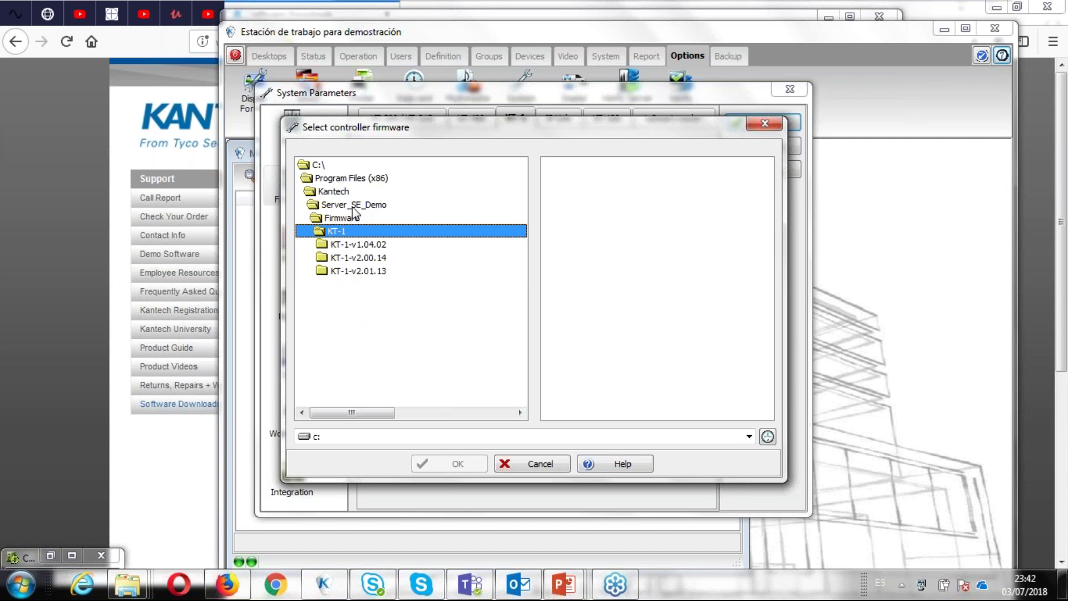
click(329, 223)
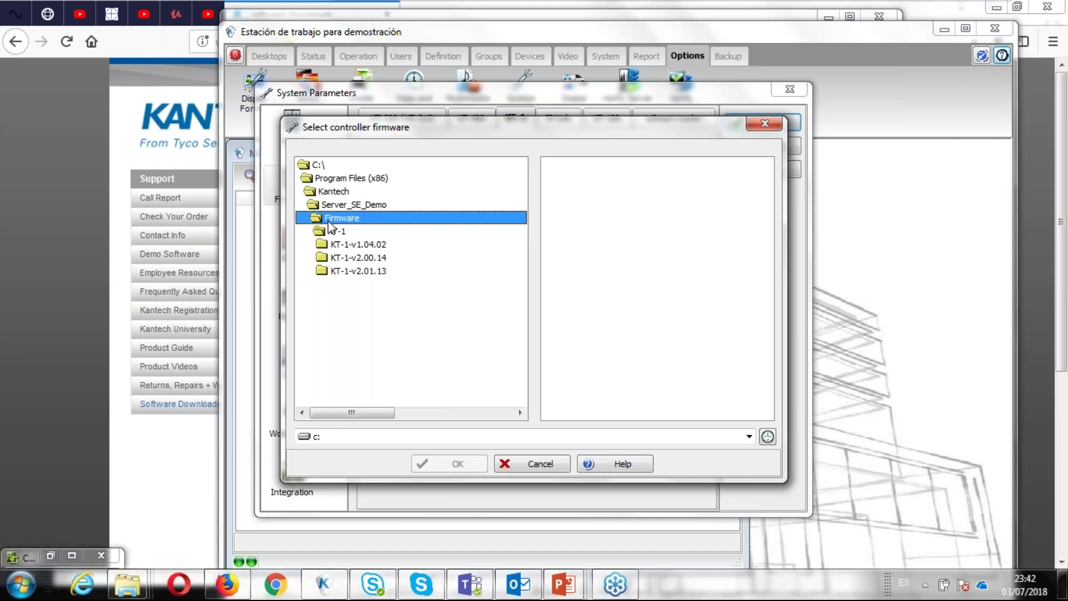
click(364, 271)
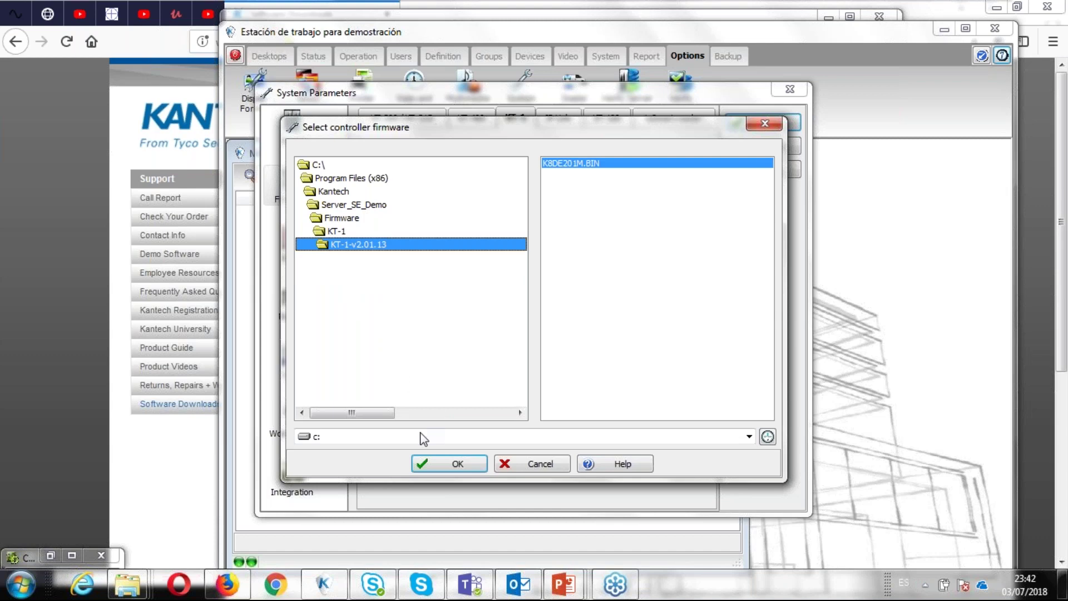
click(444, 466)
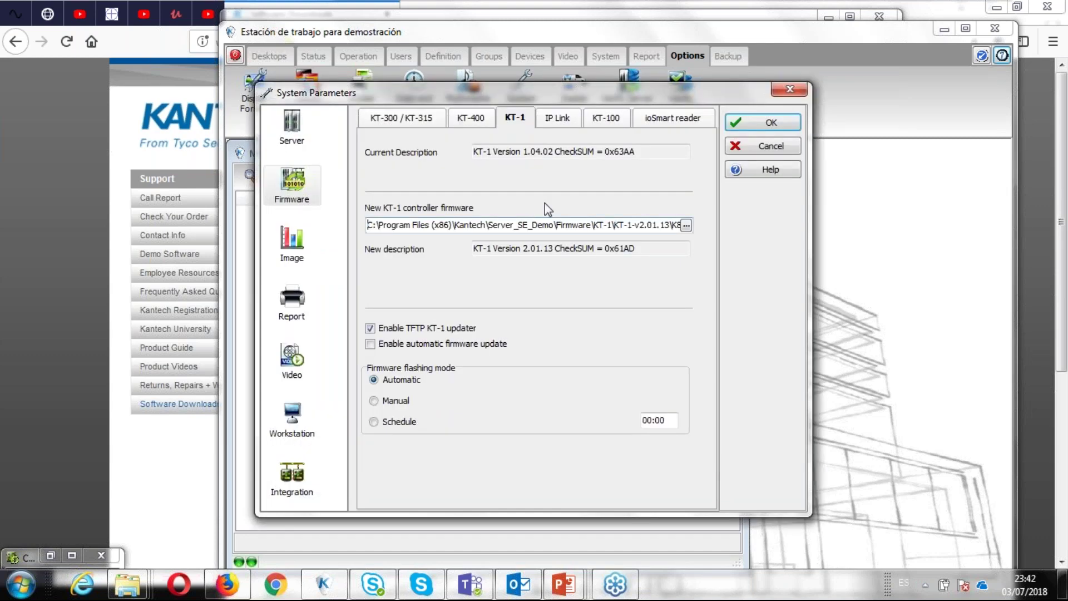
click(750, 125)
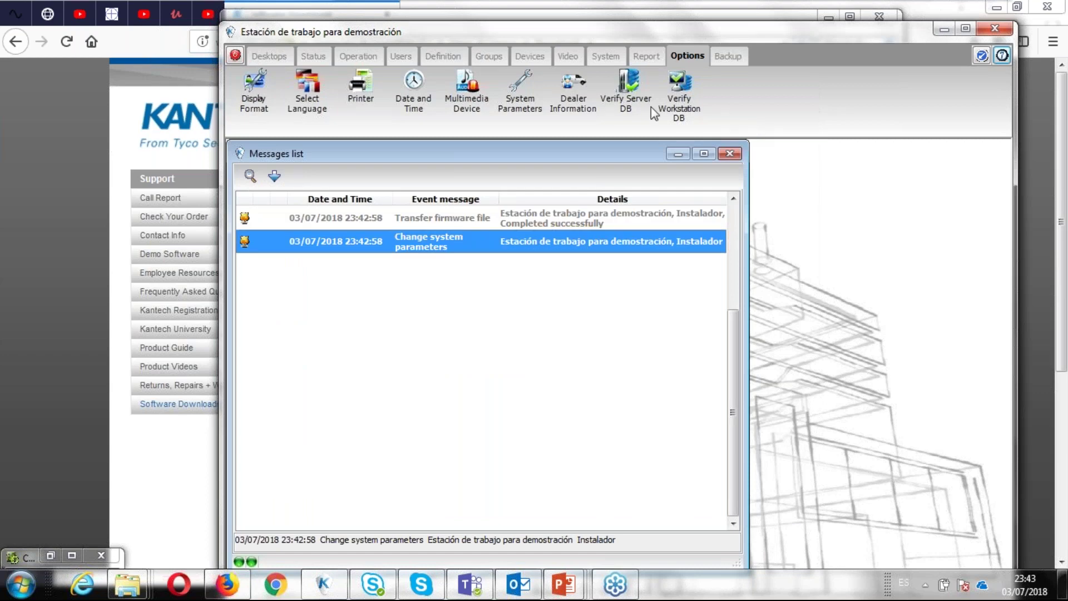
Step: Confirm the KT-1 firmware settings now show version 2.01.13 with checksum 0x61AD
click(523, 114)
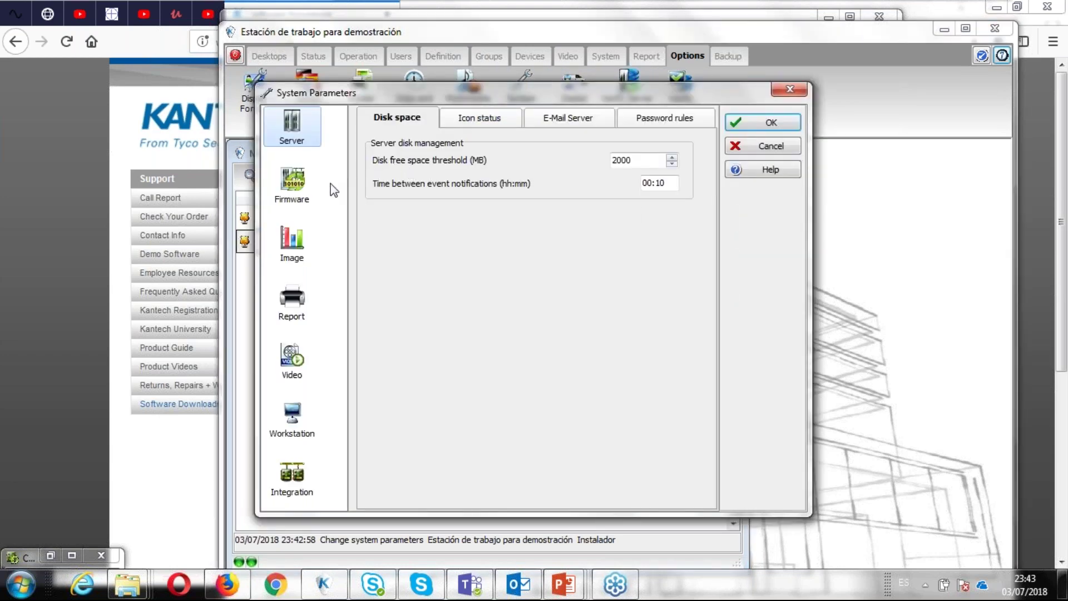
click(285, 187)
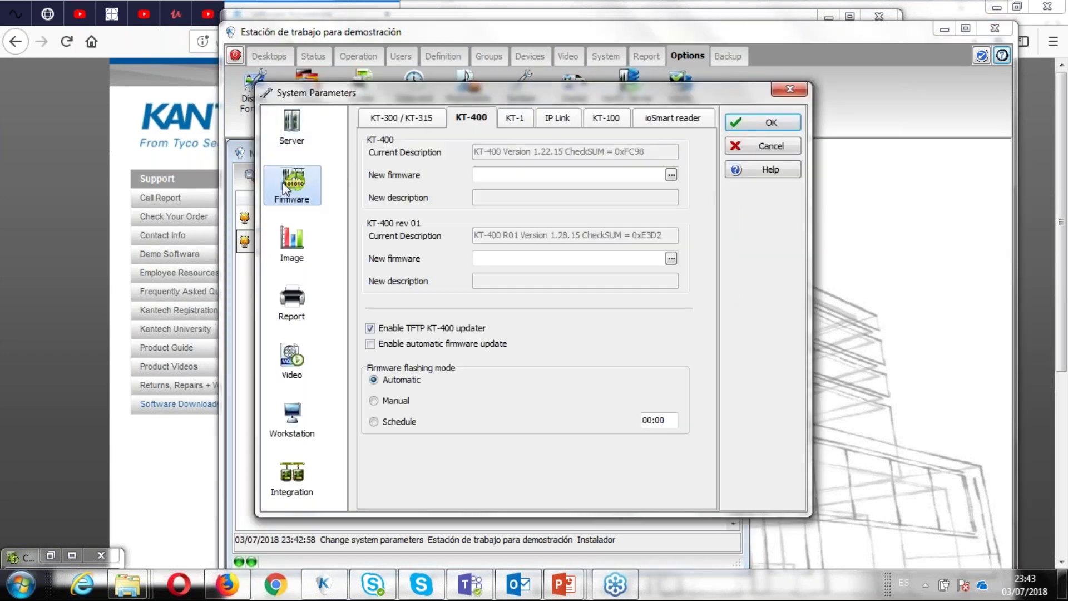
click(515, 118)
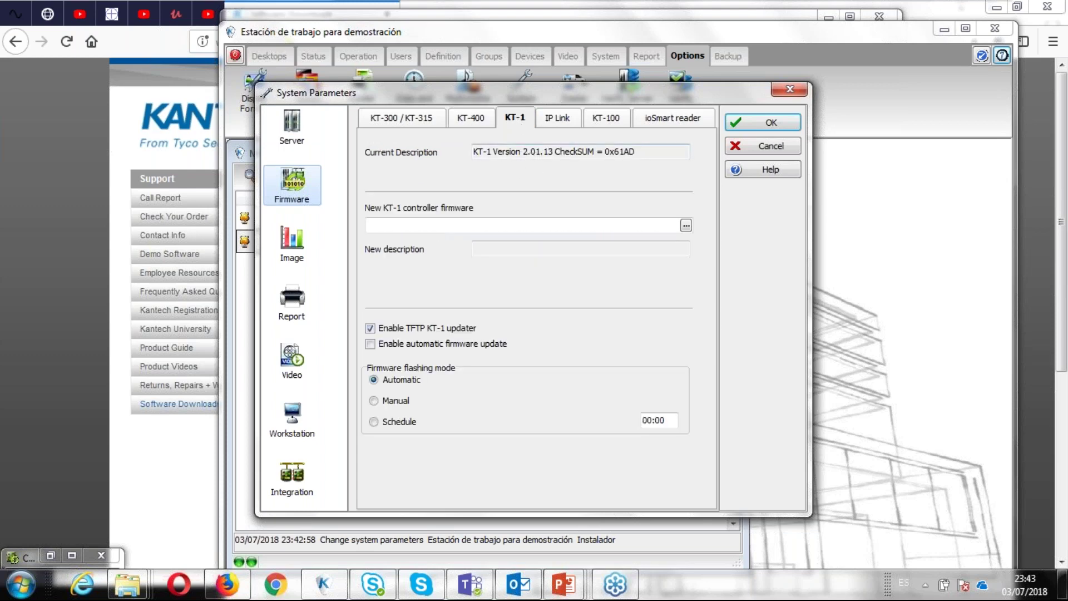
click(770, 147)
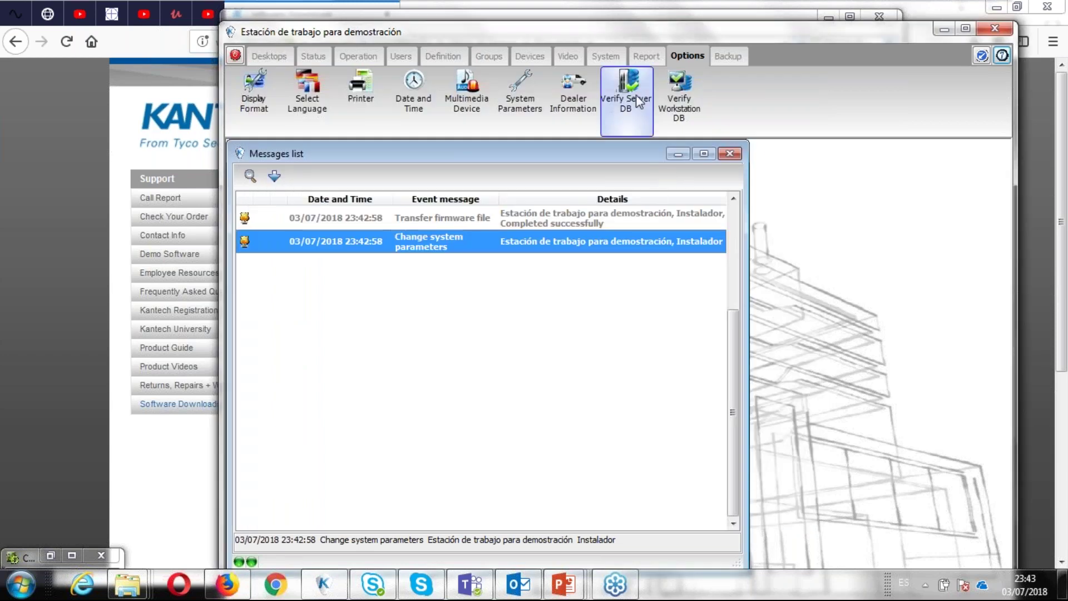
click(371, 55)
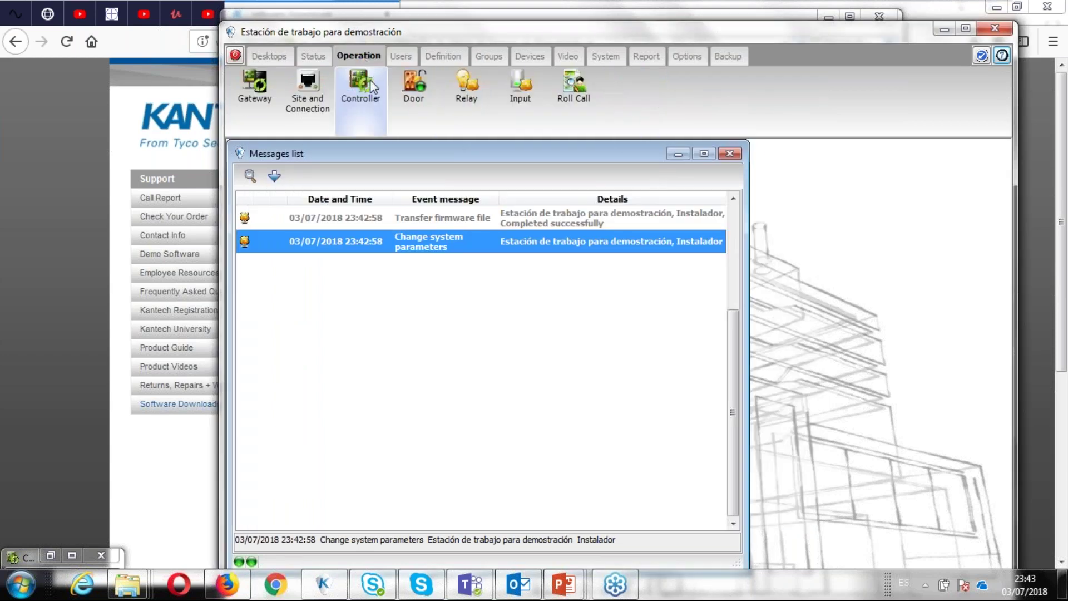
click(369, 79)
click(332, 190)
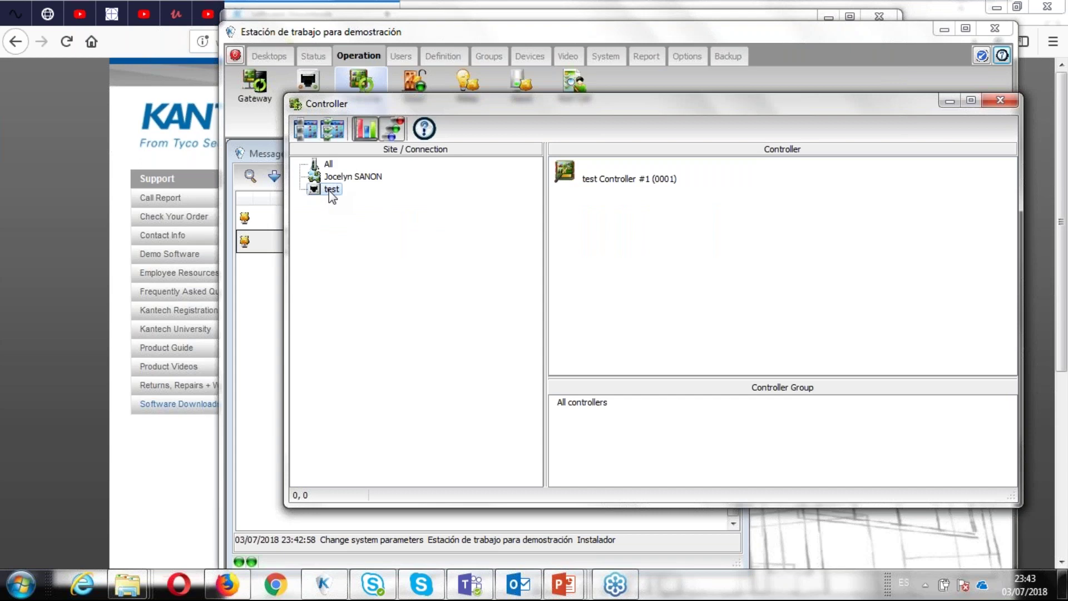
click(565, 179)
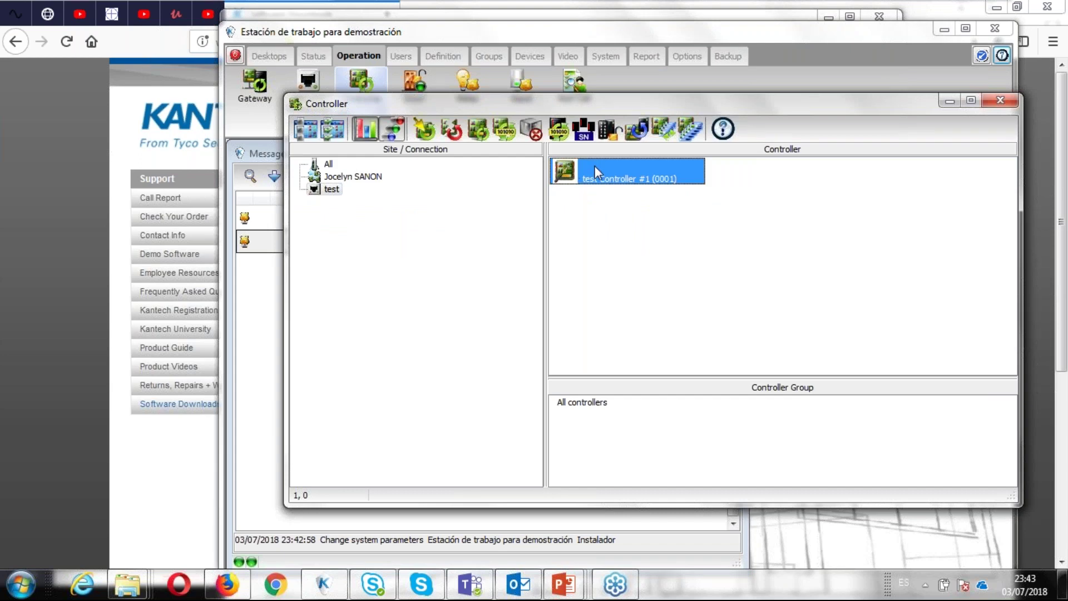
right_click(567, 173)
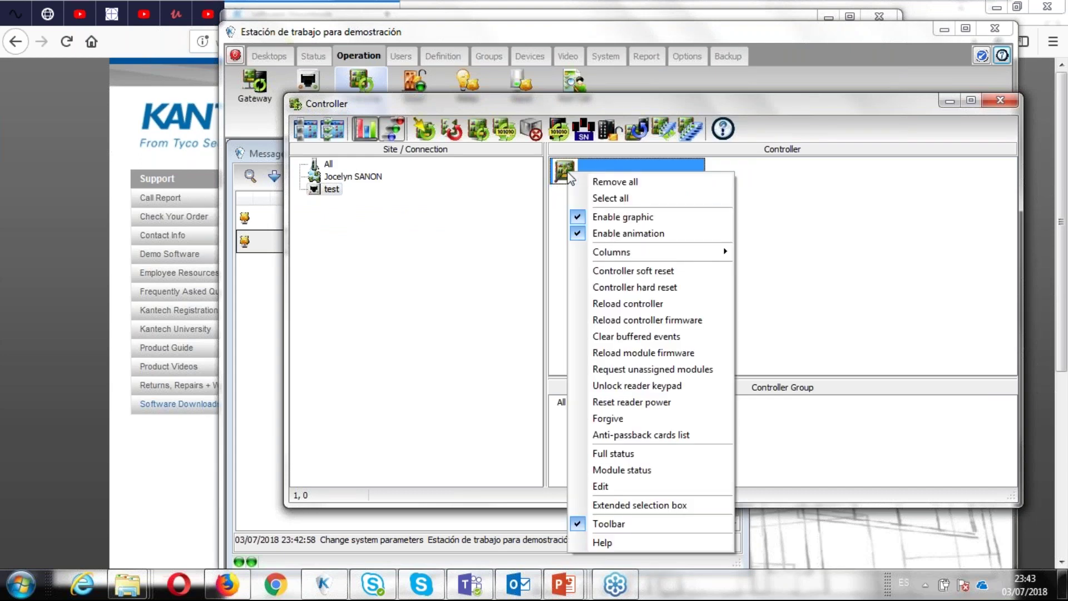
click(617, 453)
click(411, 276)
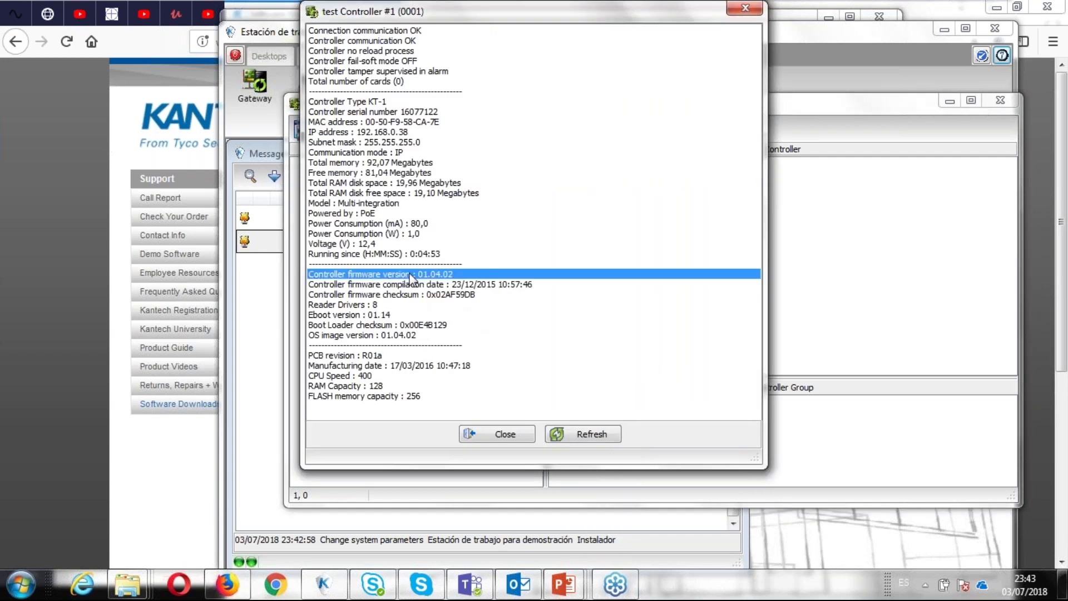
click(480, 433)
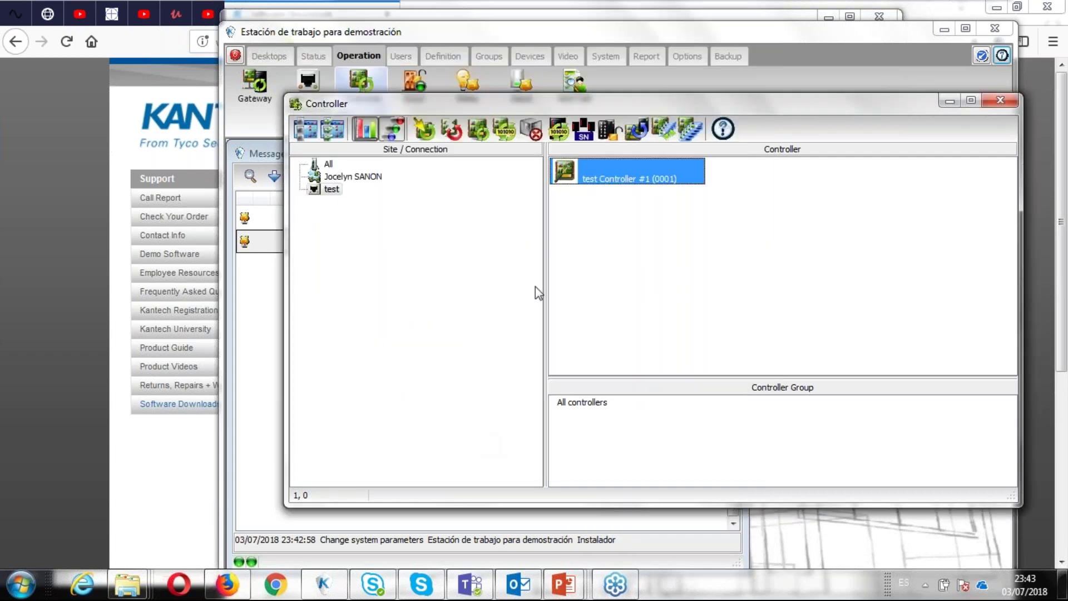
Step: Reload controller firmware on test Controller #1 and confirm with Yes
right_click(567, 169)
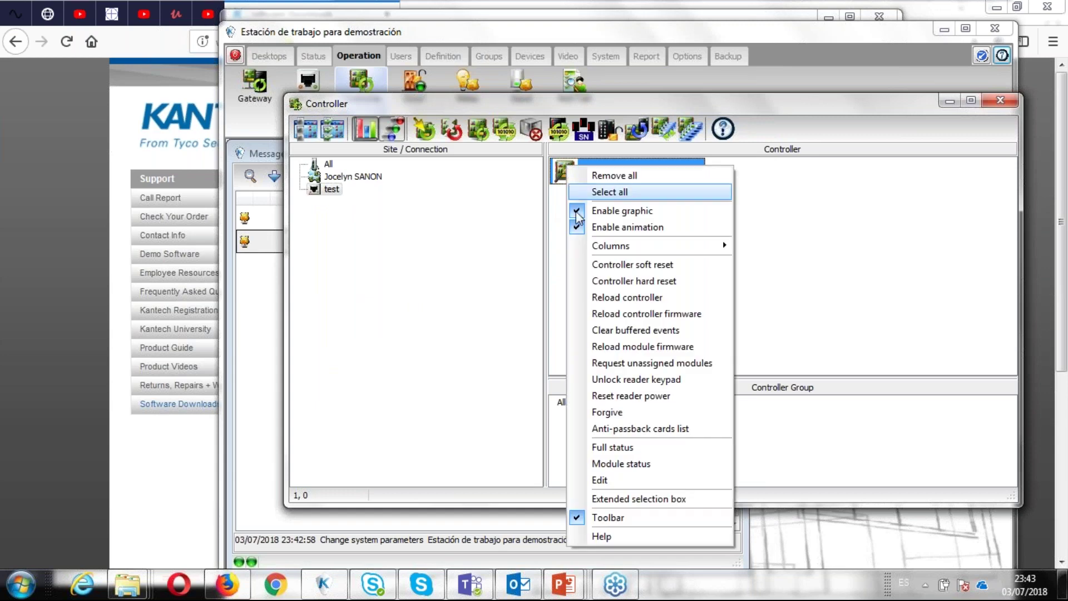
click(600, 315)
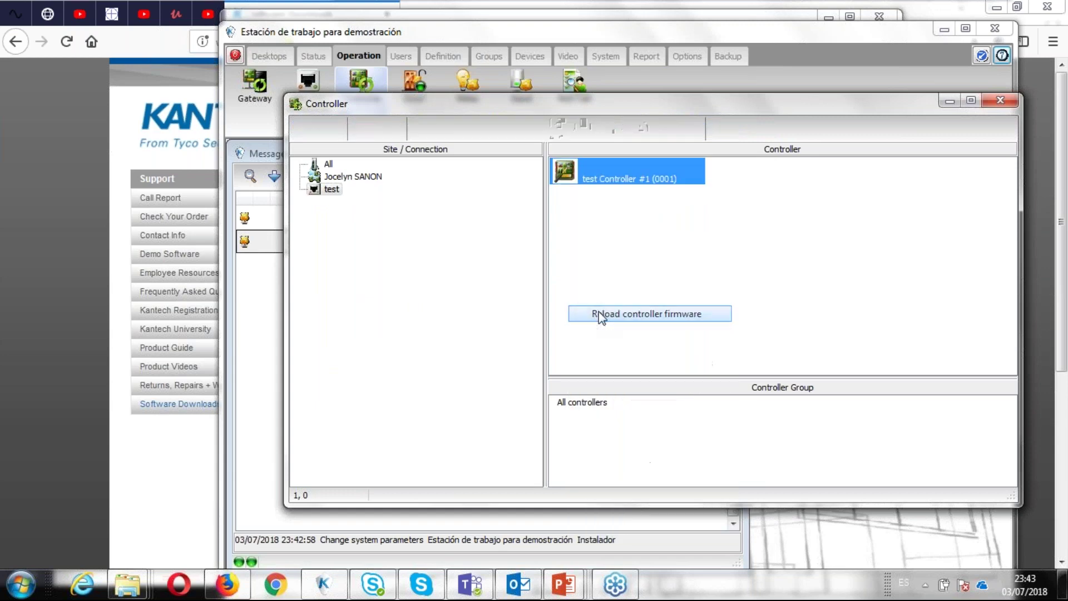
click(497, 337)
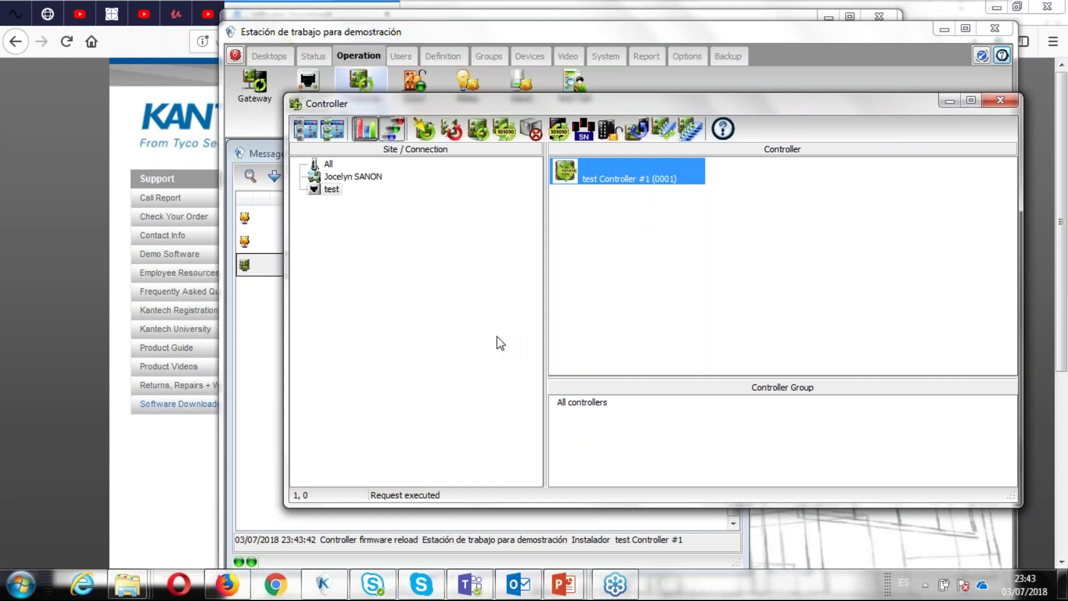
Step: Maximize the EntraPass main window and nudge the Messages list slightly right and down
click(966, 30)
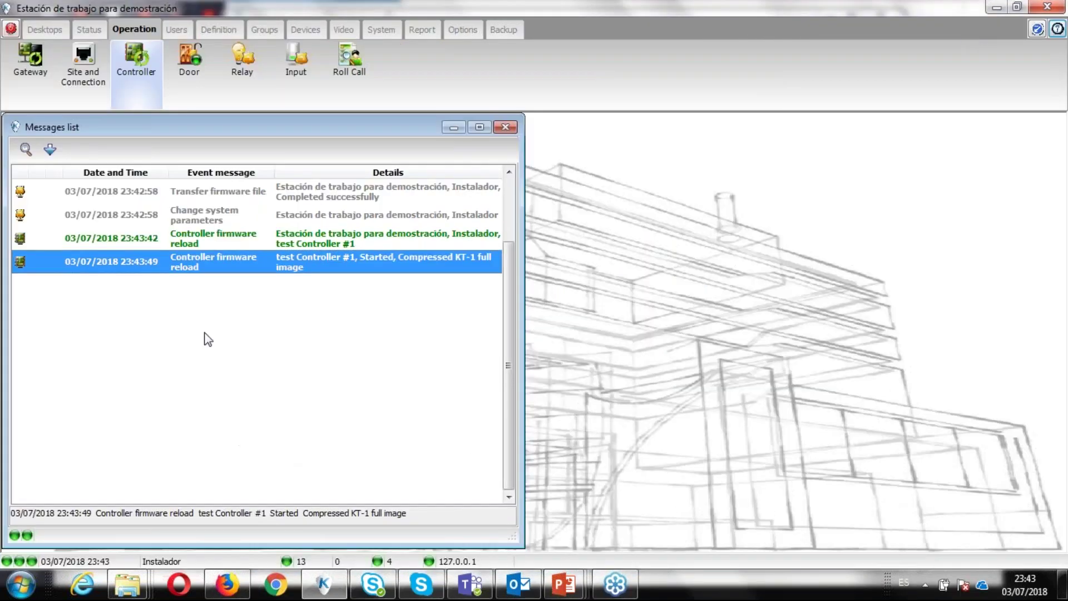
click(1037, 33)
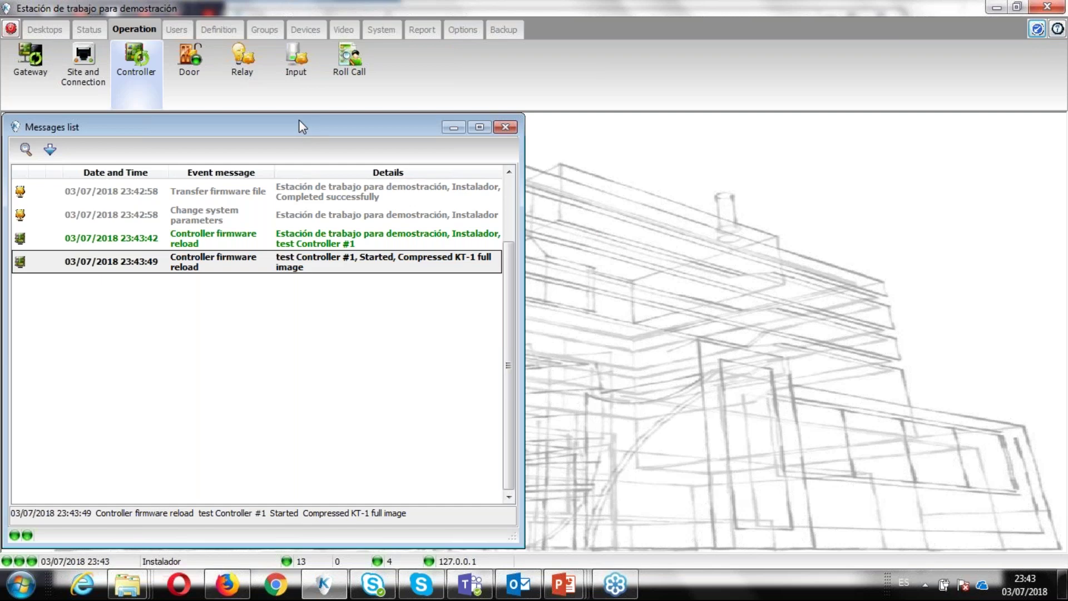
mouse_move(298, 124)
mouse_down()
mouse_move(427, 132)
mouse_move(311, 128)
mouse_up()
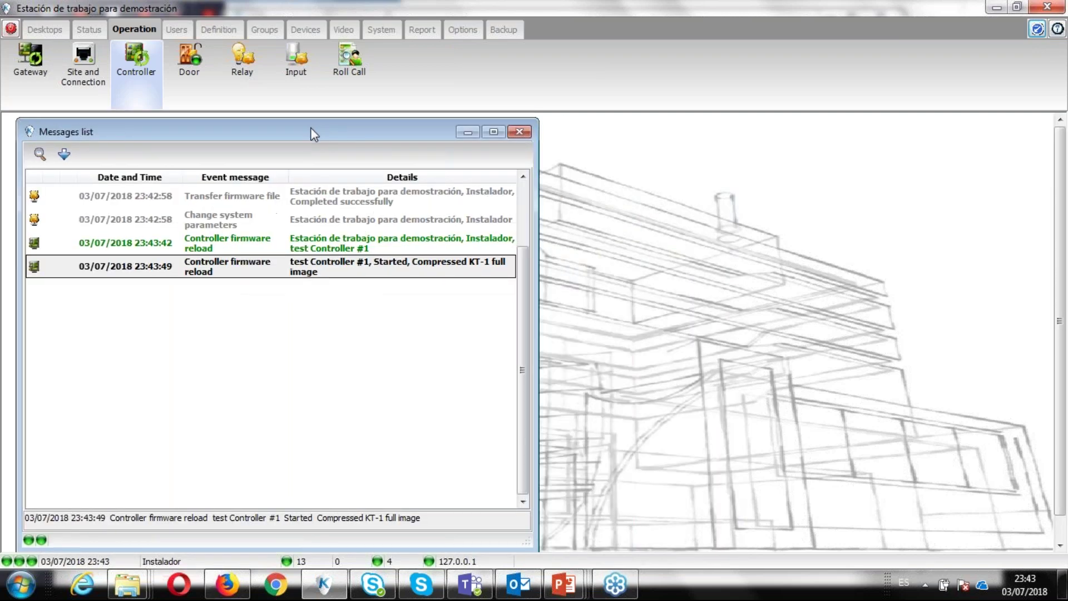
Step: Show the test site's controllers and drag that window right, beside the Messages list
click(148, 74)
click(332, 190)
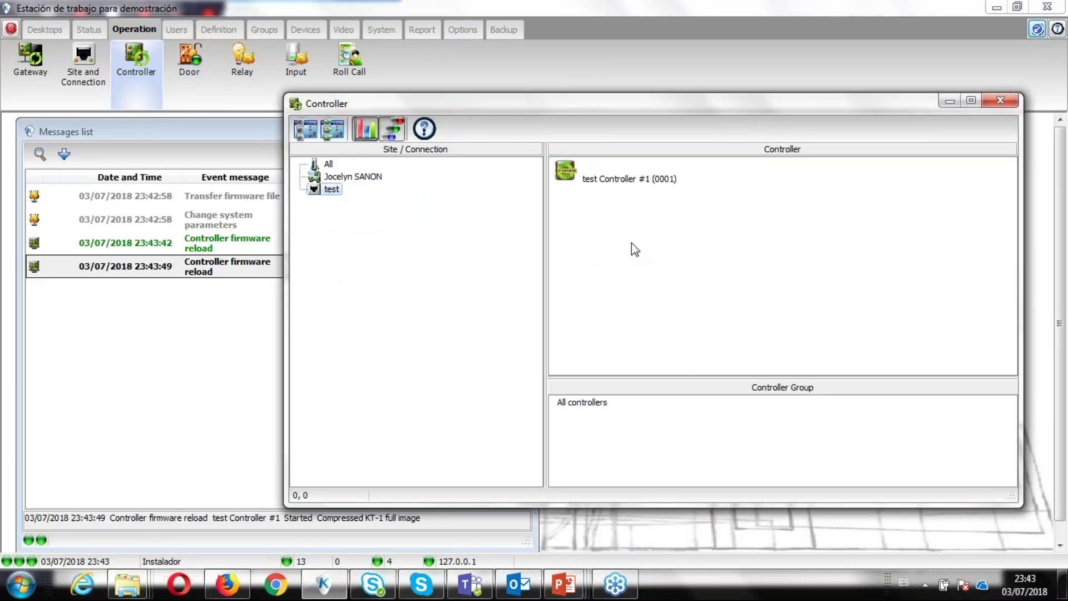
drag(546, 102, 795, 125)
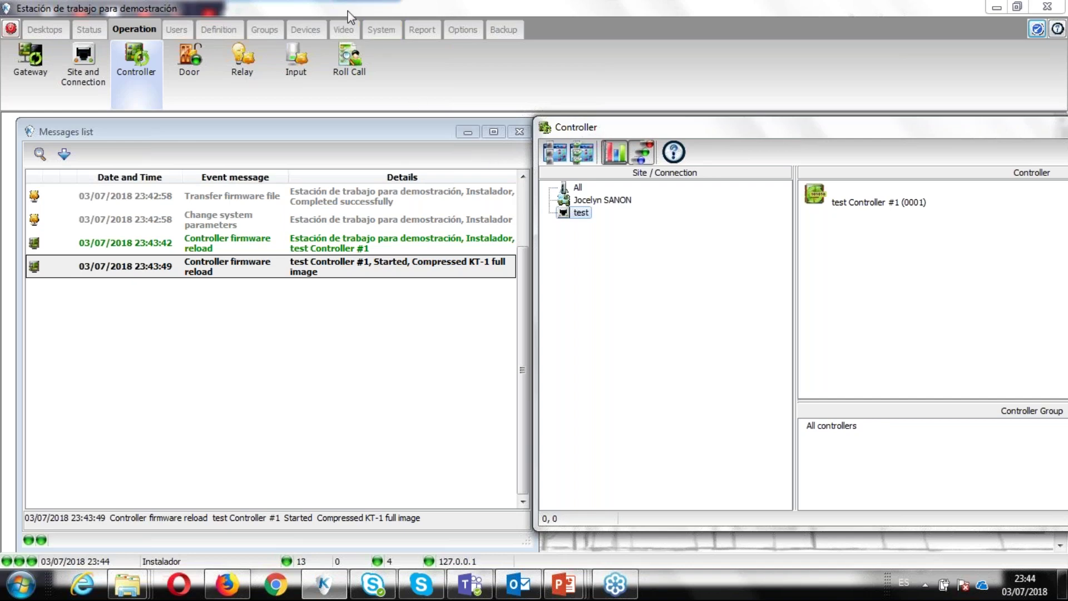
key(alt+F4)
drag(337, 19, 336, 22)
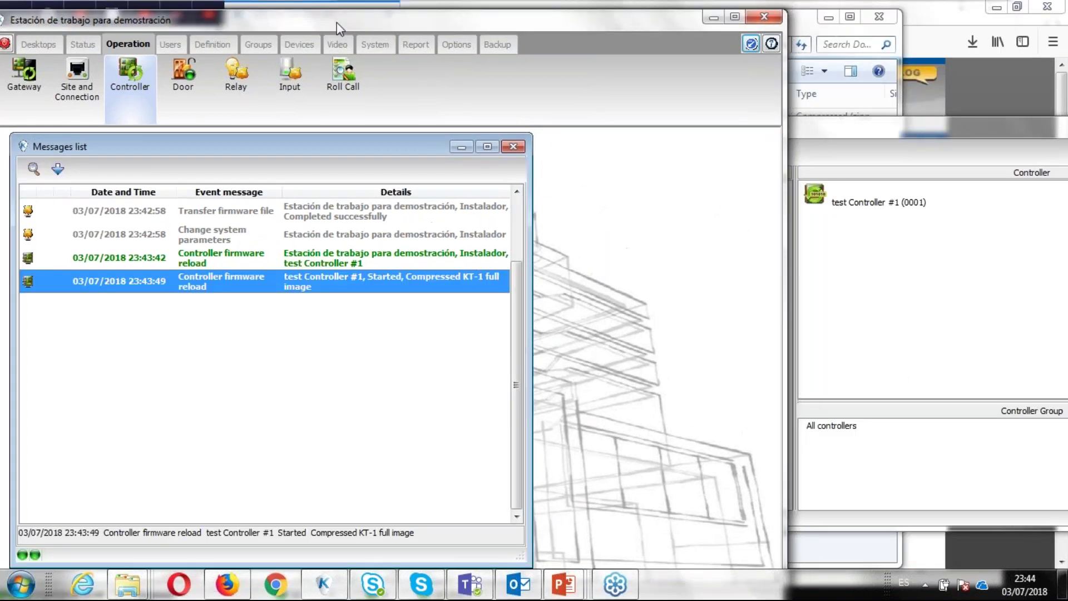
click(455, 50)
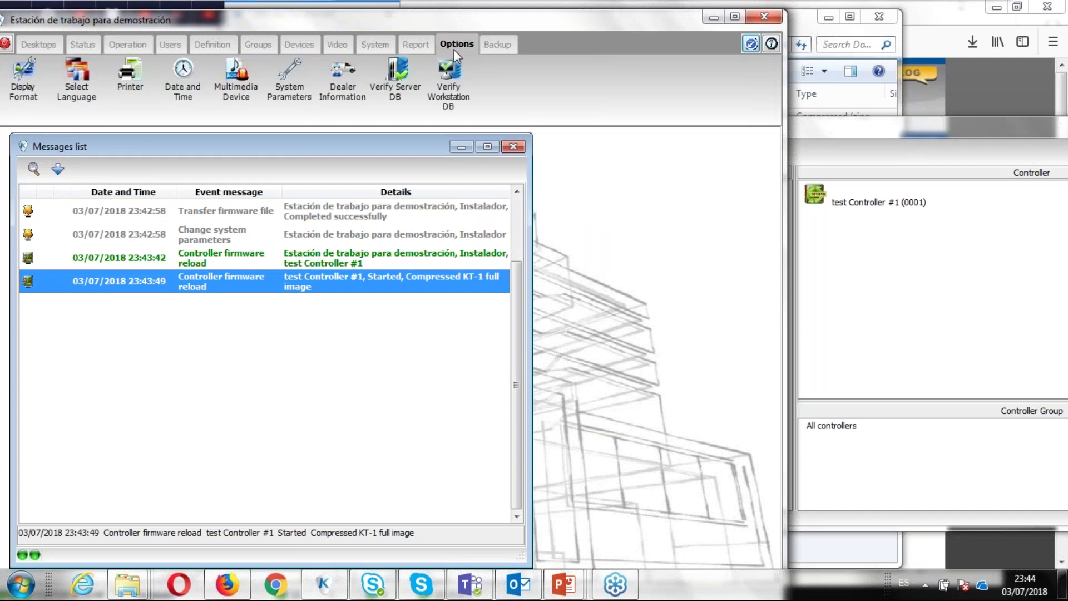
click(274, 113)
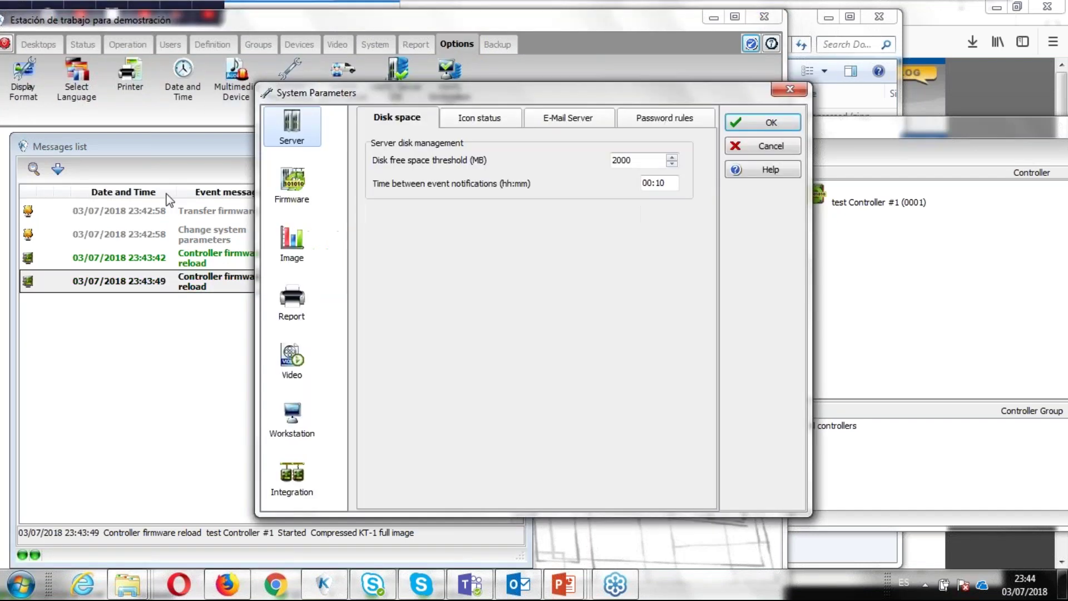
click(280, 183)
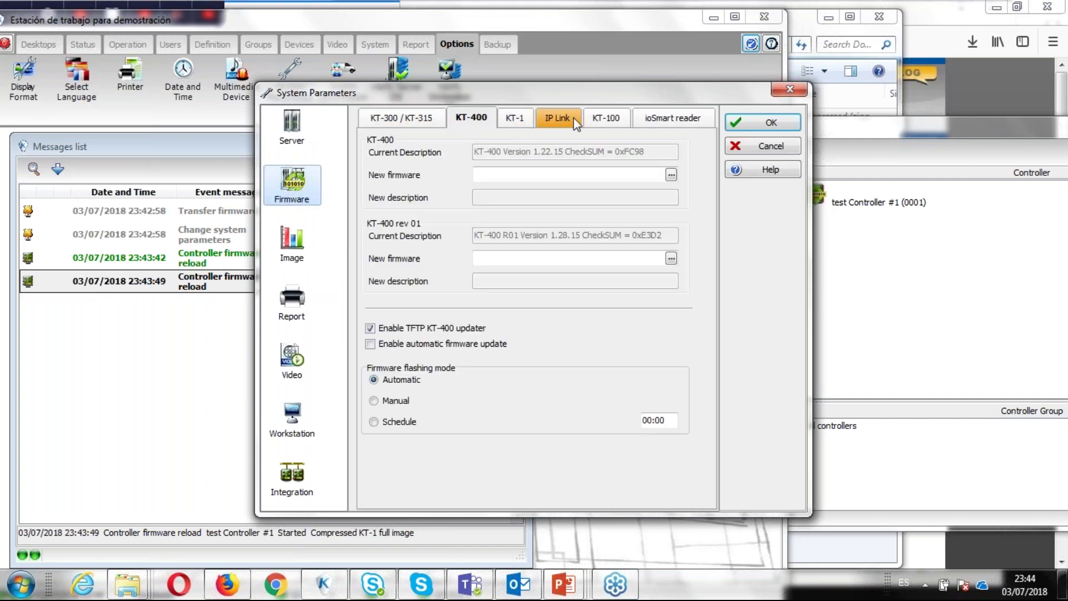
click(662, 129)
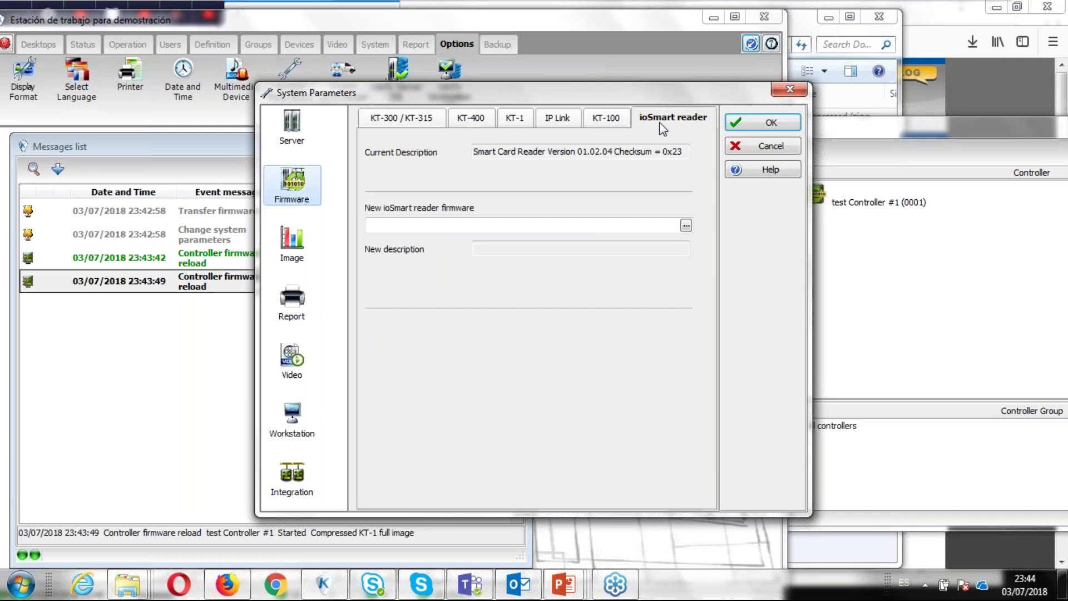
click(782, 151)
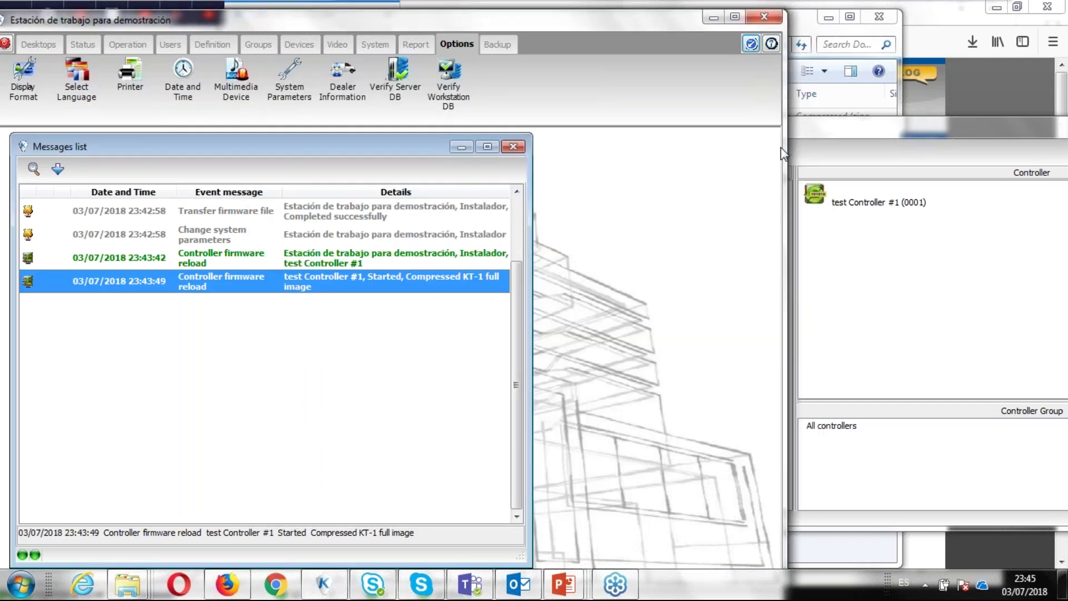
click(734, 17)
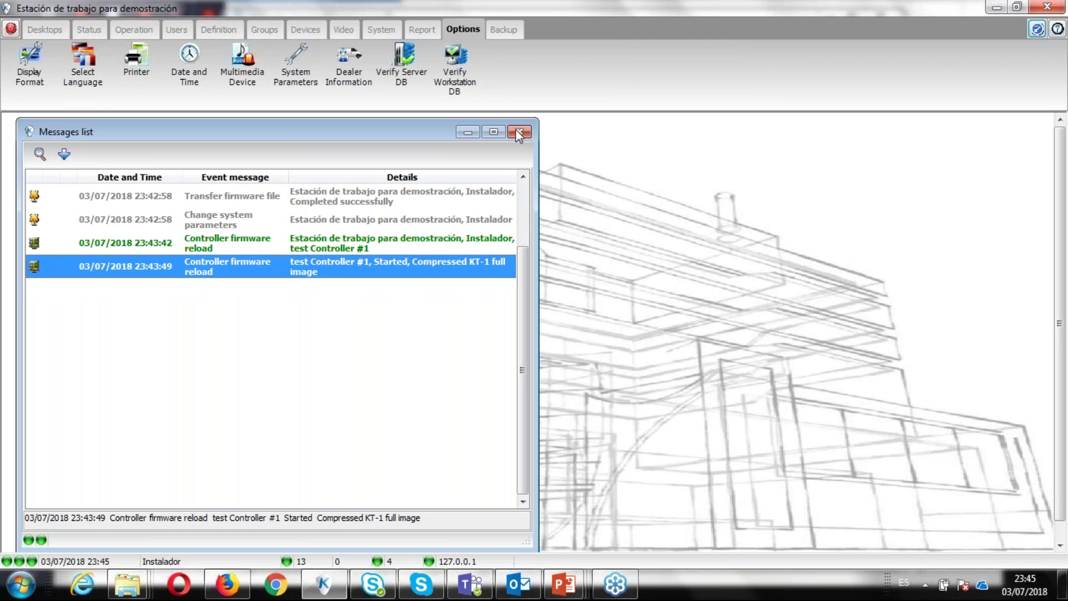
Step: Reopen the test site's controllers from Operation and drag them right, exposing the reload's Completed message
click(158, 33)
click(153, 49)
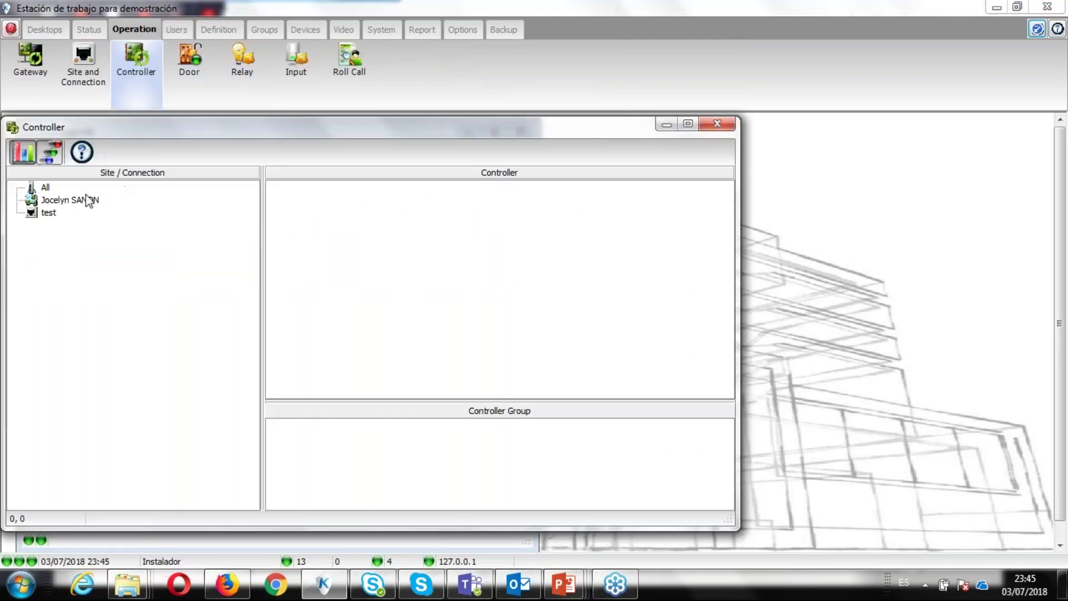
click(47, 213)
drag(102, 125, 640, 127)
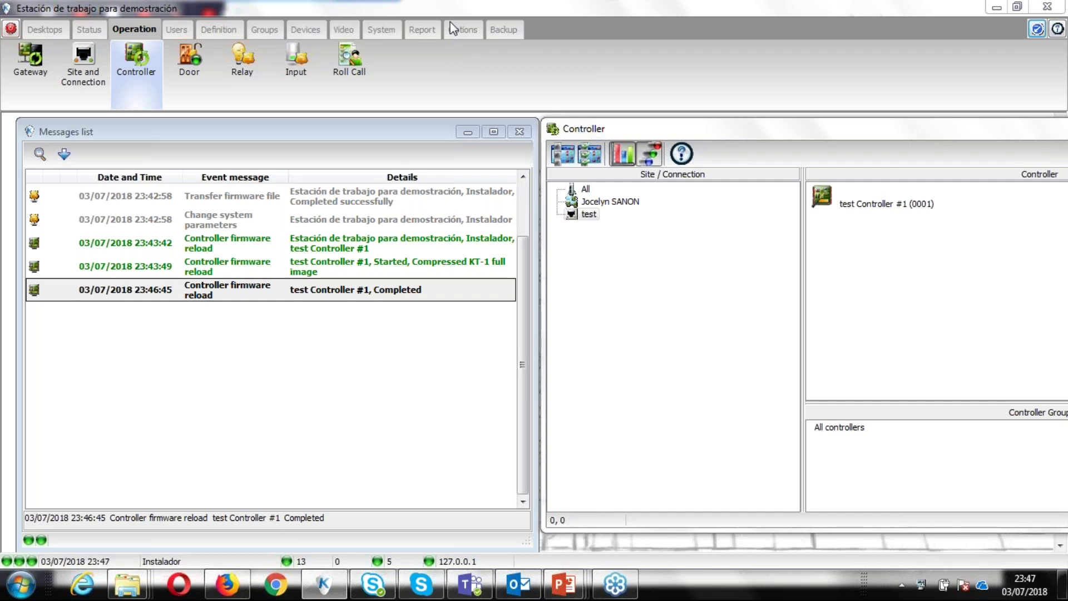
Step: Bring Messages forward, reopen the test site's controllers, and move them right of the log
click(159, 302)
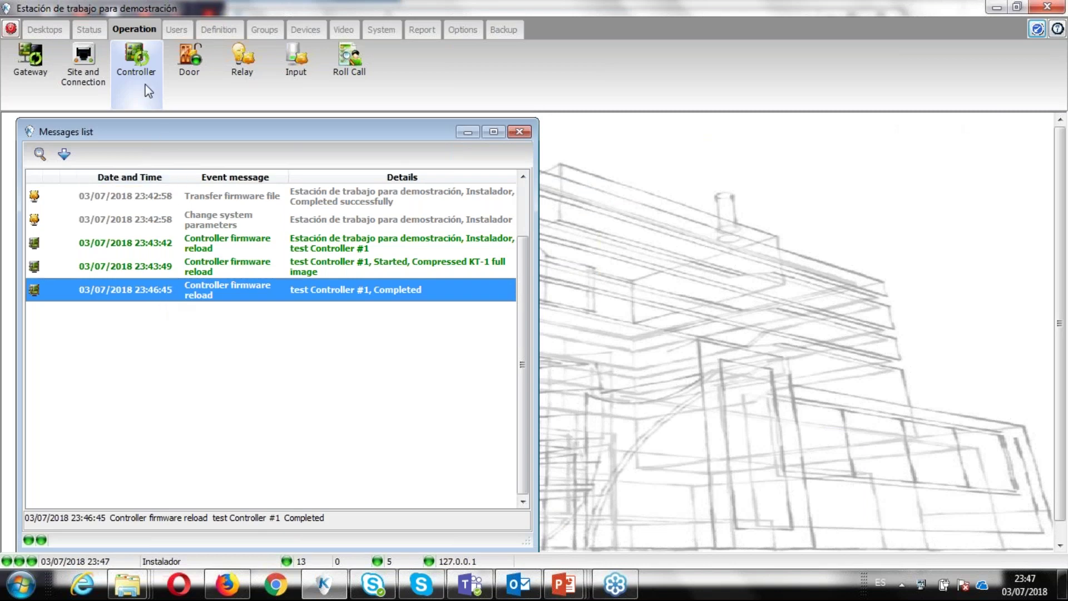
click(136, 66)
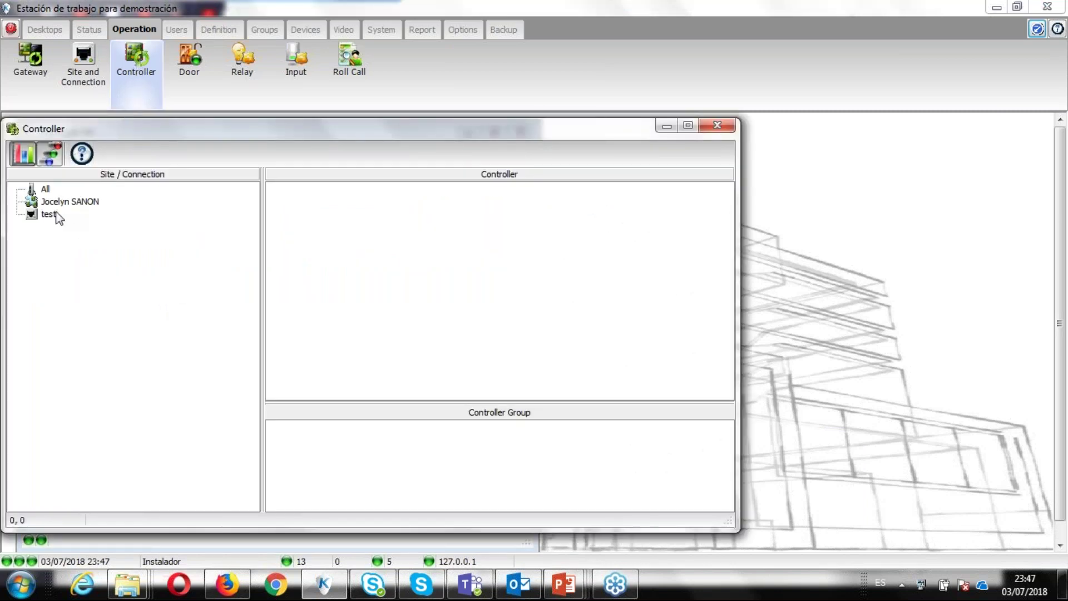
click(47, 215)
drag(159, 130, 685, 125)
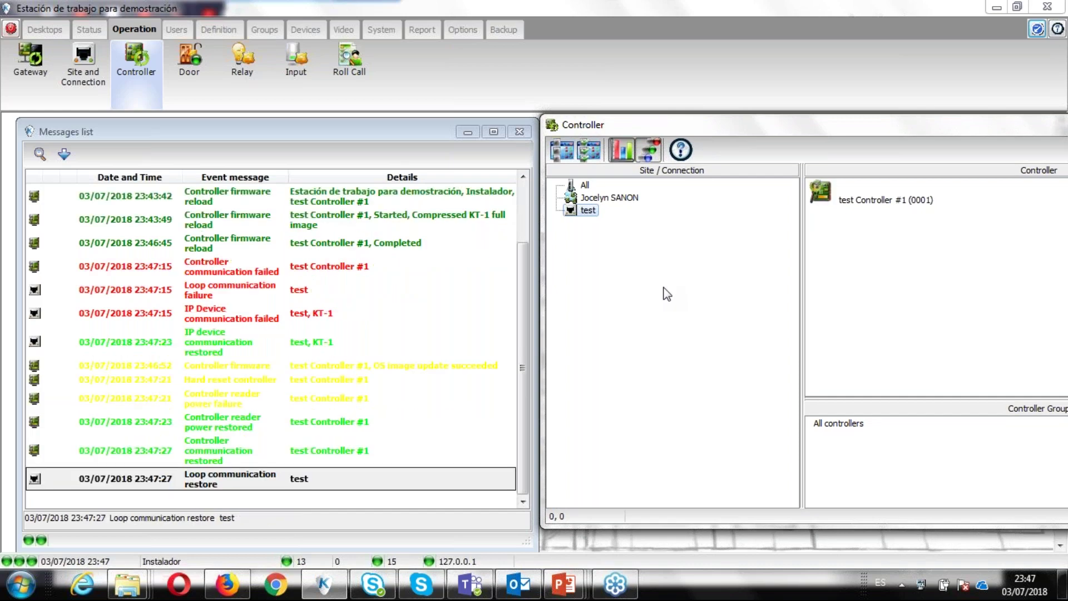
Step: Open Full status for test Controller #1 and highlight the firmware version line reading 02.01.13
click(830, 201)
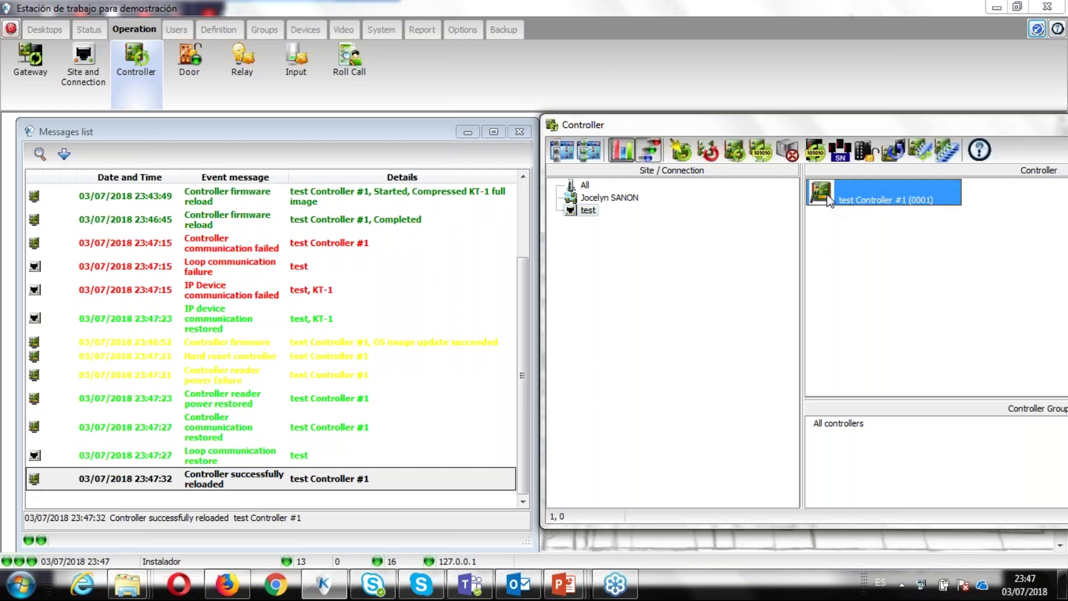
right_click(832, 203)
click(877, 470)
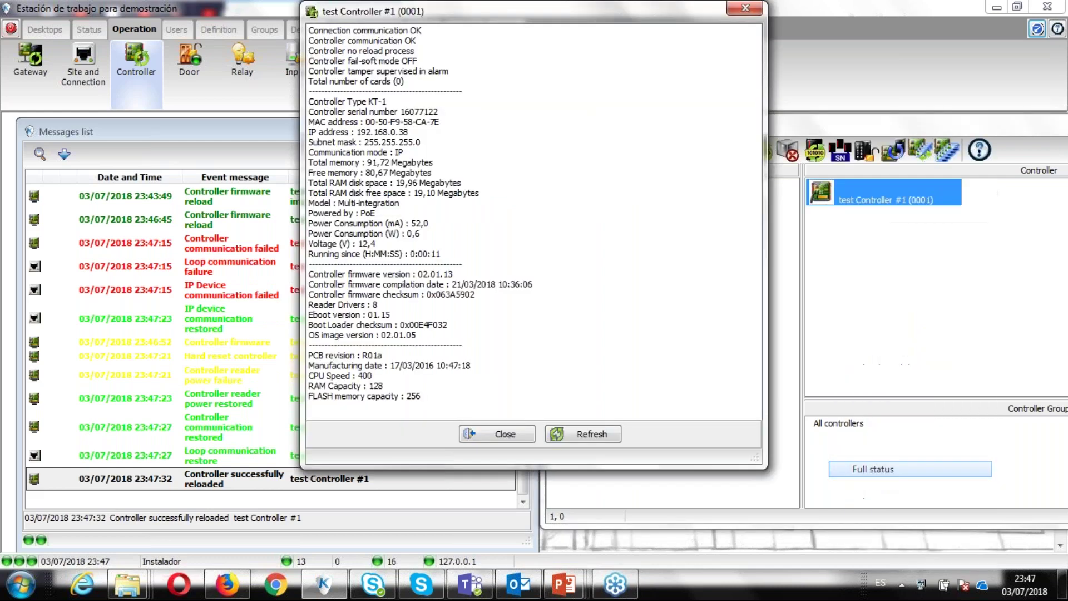
click(441, 272)
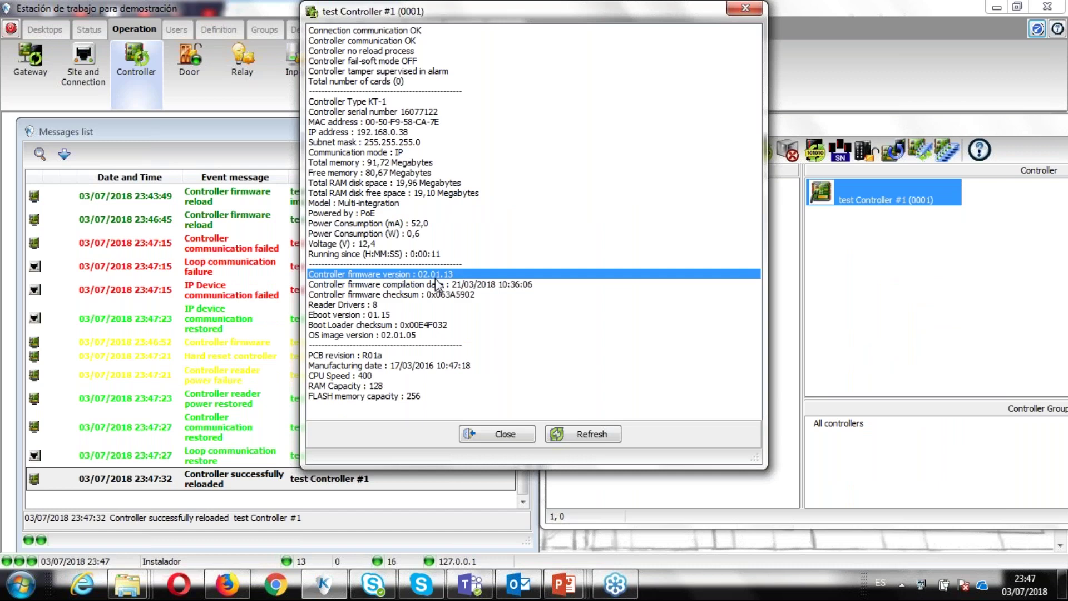